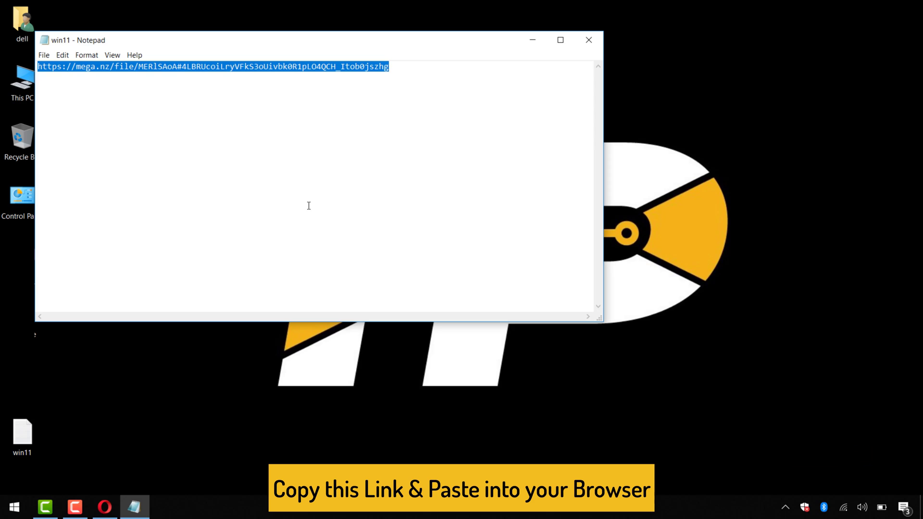
# Minimize the win11 Notepad note with the MEGA link to reveal the desktop.
pyautogui.click(534, 38)
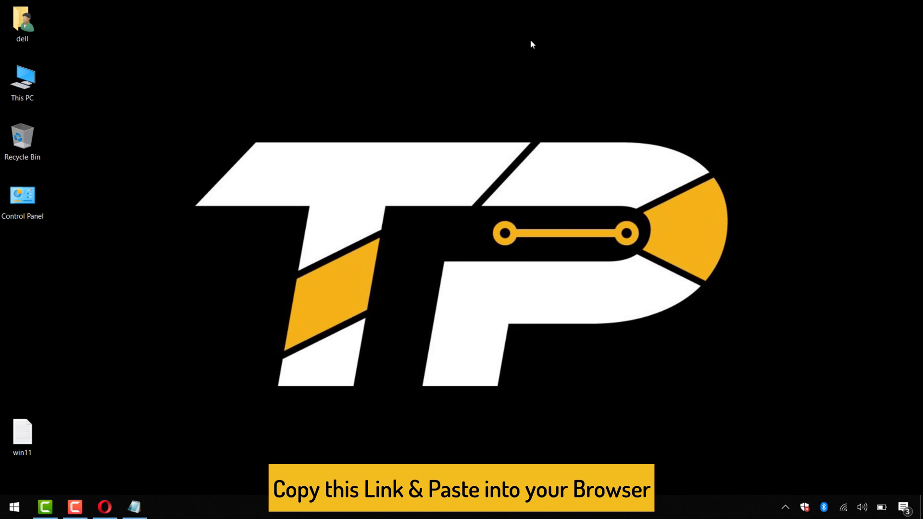
# Open the pasted MEGA link in Opera, start the Windows 11 Pro.iso download, then pause it.
pyautogui.click(104, 507)
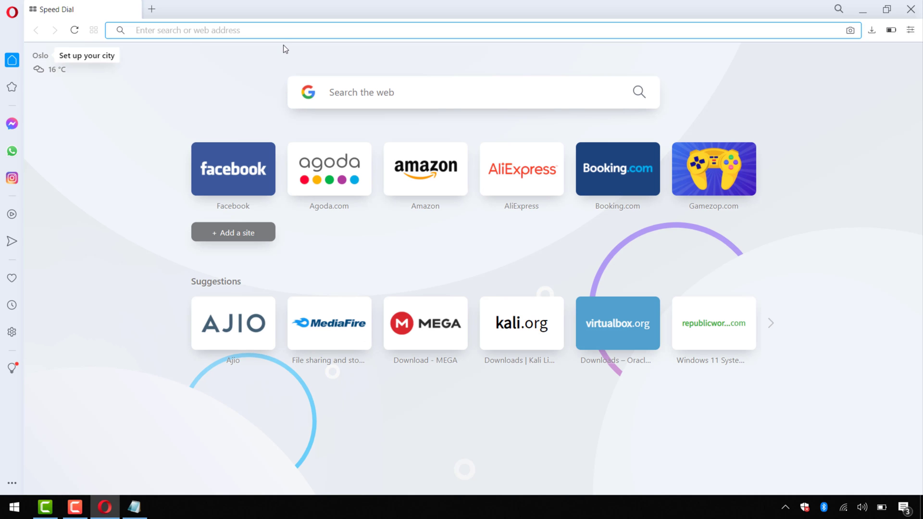
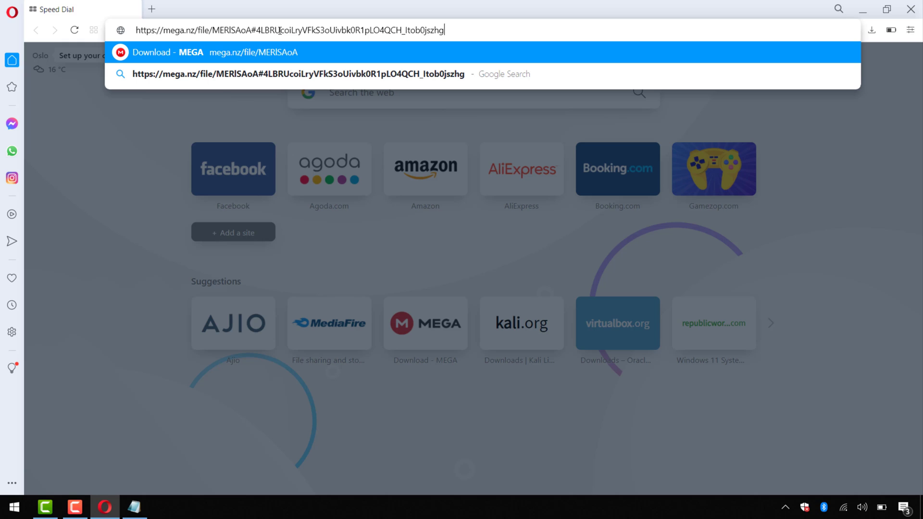
pyautogui.press('Return')
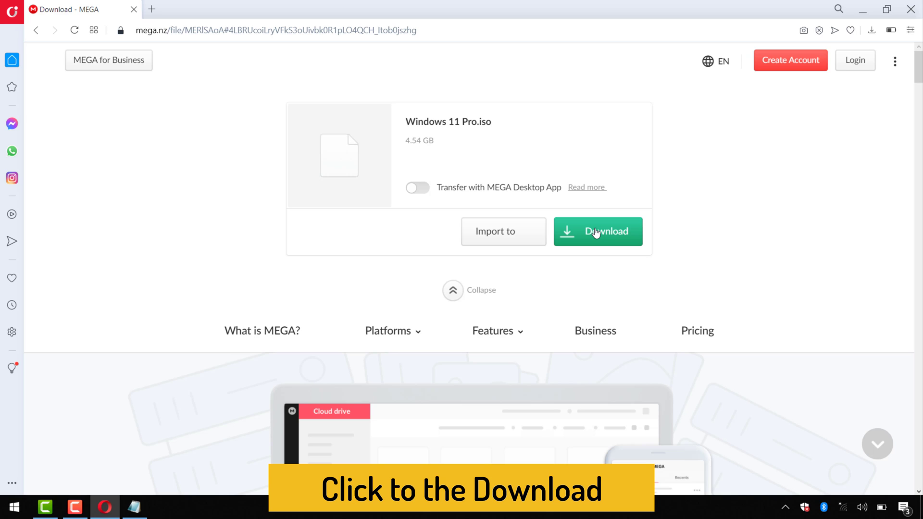
pyautogui.click(596, 233)
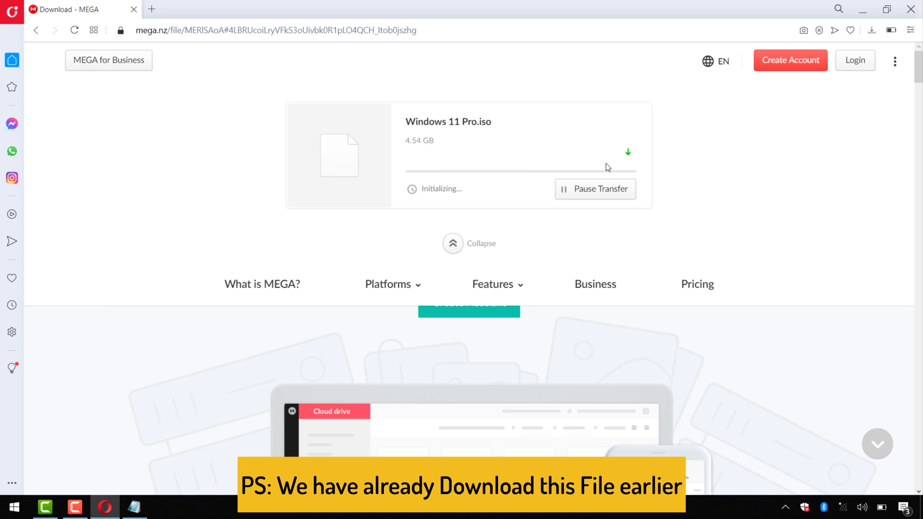
pyautogui.click(606, 194)
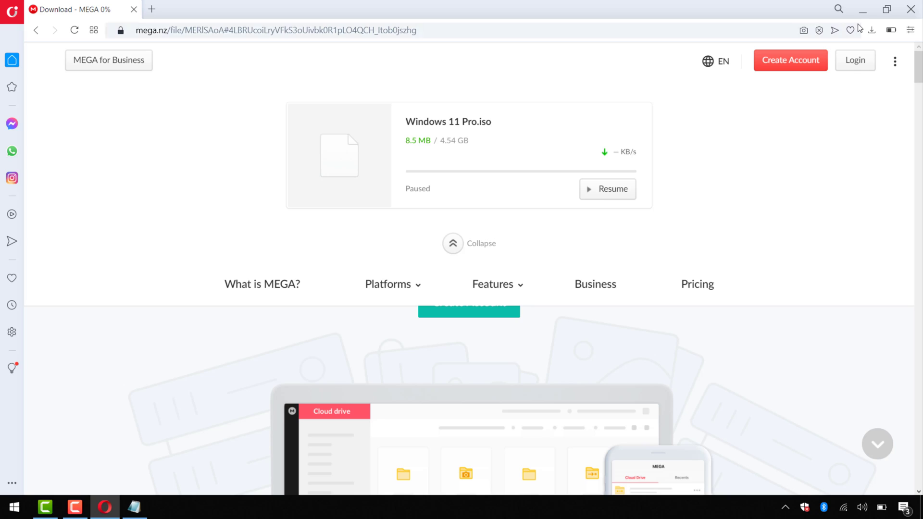
# Check the Downloads folder in File Explorer, then open a new Speed Dial tab.
pyautogui.press('super+e')
pyautogui.click(62, 95)
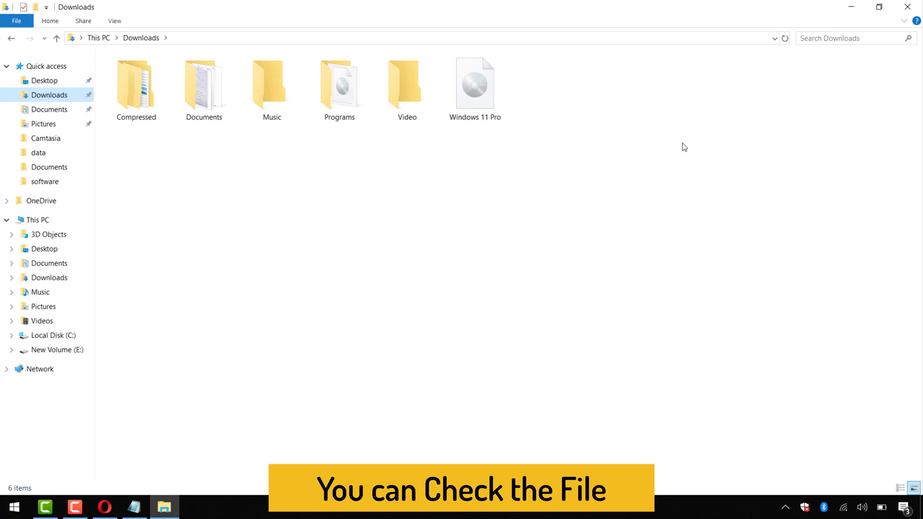
pyautogui.click(851, 7)
pyautogui.click(155, 11)
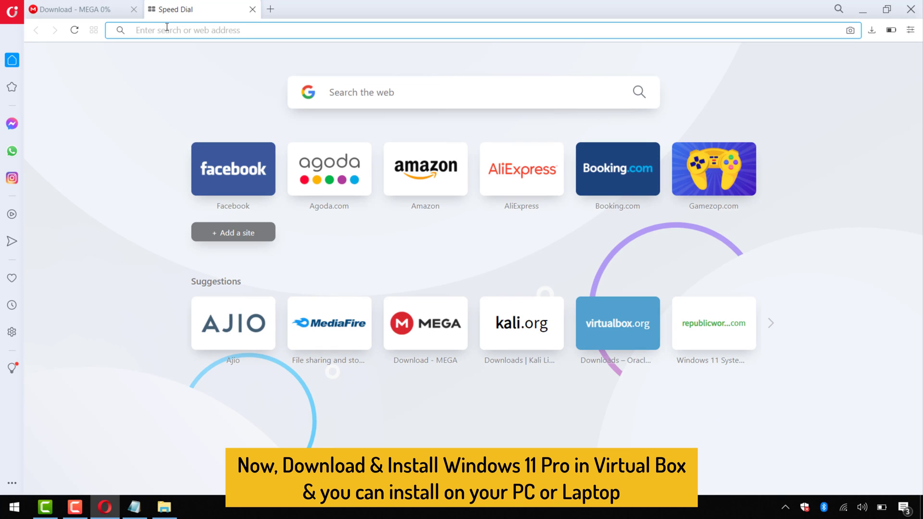
# Download and save the VirtualBox 6.1.22 installer for Windows hosts from virtualbox.org.
pyautogui.write('vi')
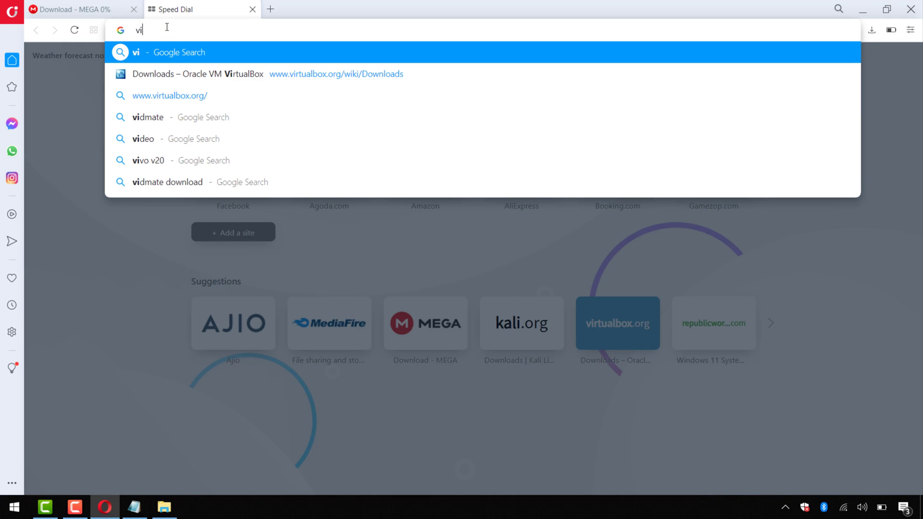
pyautogui.write('rtu')
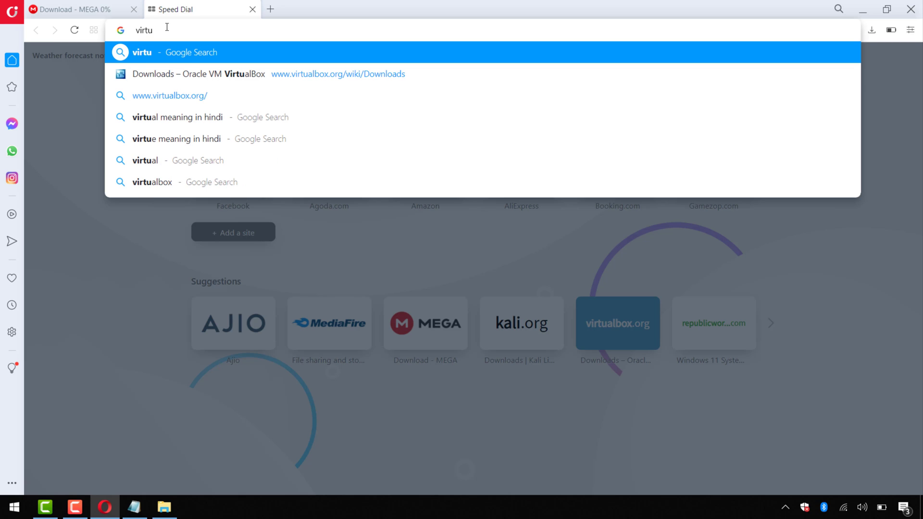
pyautogui.press('Down')
pyautogui.press('Down')
pyautogui.press('Return')
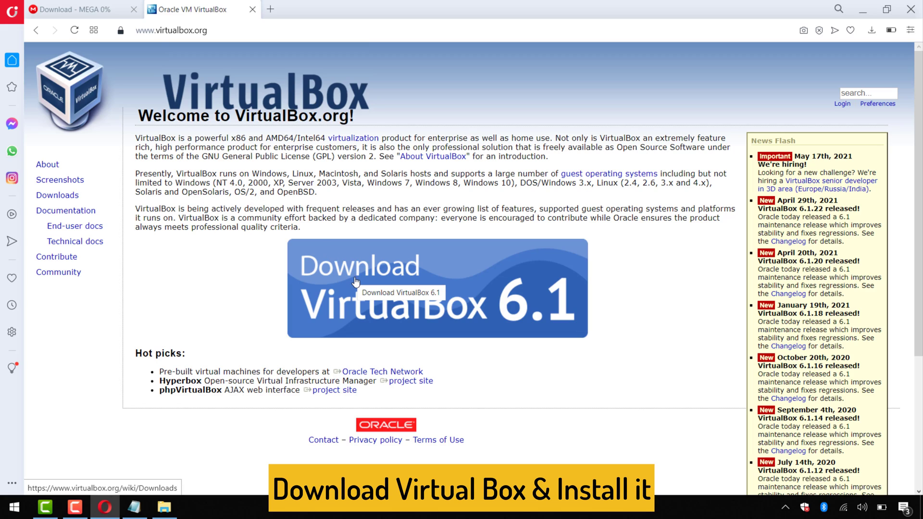
pyautogui.click(370, 279)
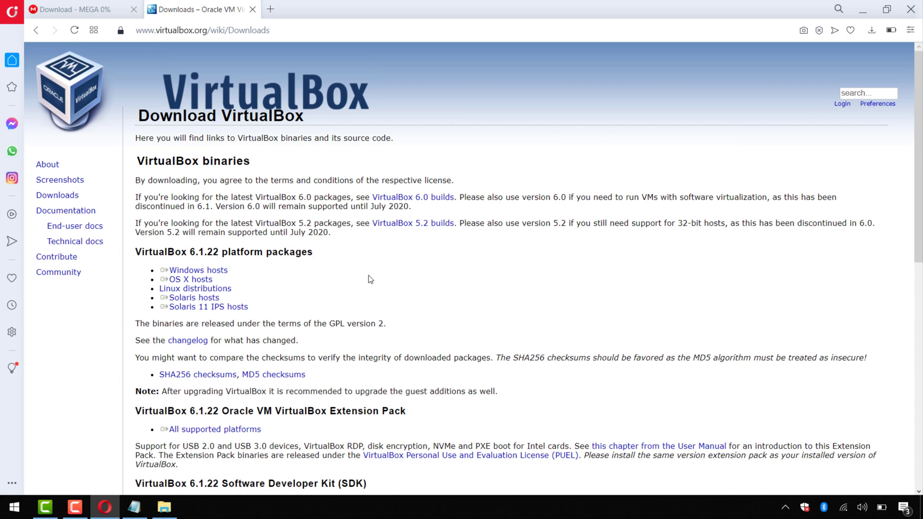
pyautogui.click(210, 273)
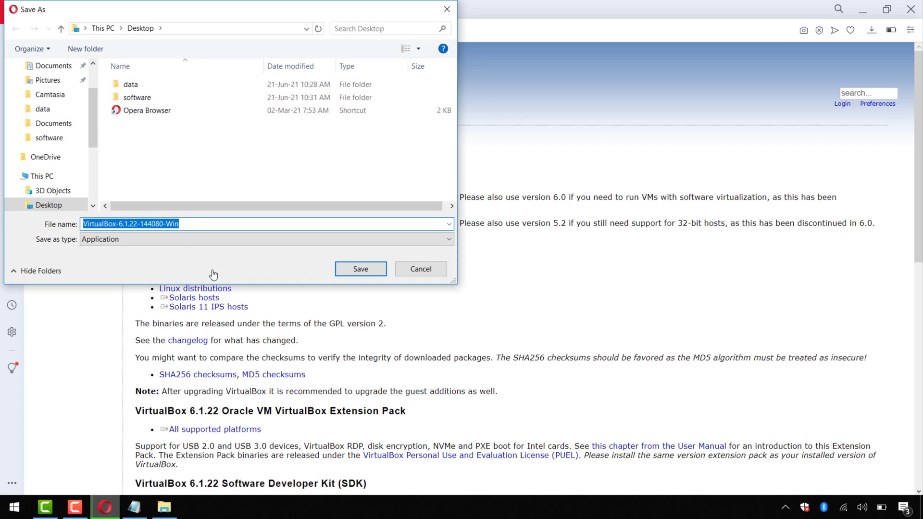
pyautogui.click(357, 269)
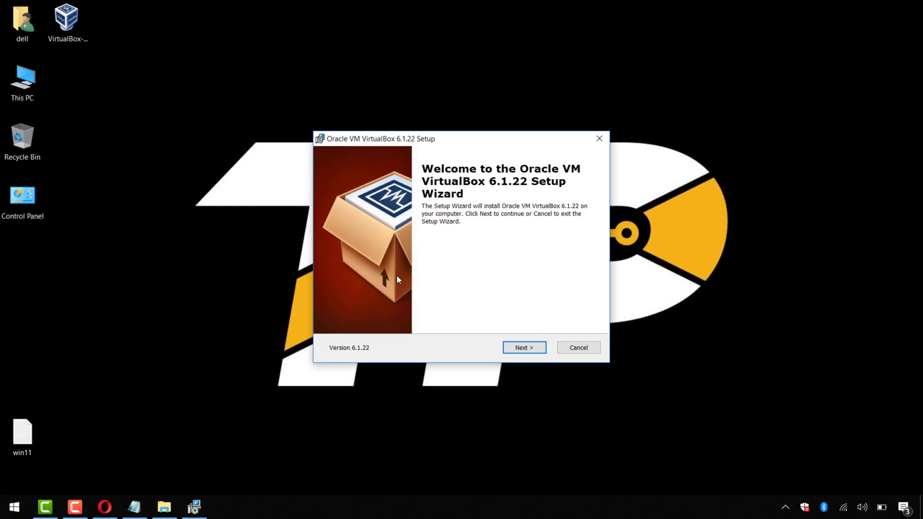
# Install Oracle VM VirtualBox 6.1.22 with the default features and launch it on finish.
pyautogui.click(511, 346)
pyautogui.click(517, 347)
pyautogui.click(518, 346)
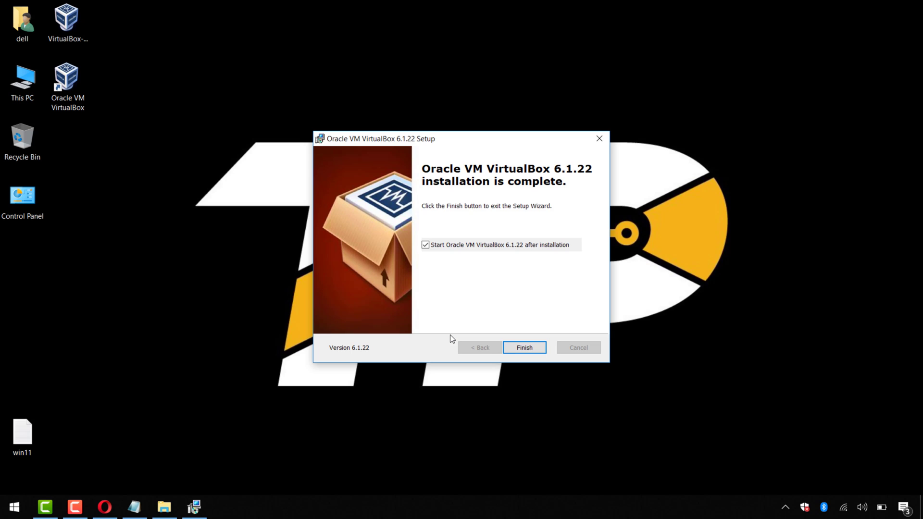
pyautogui.click(528, 347)
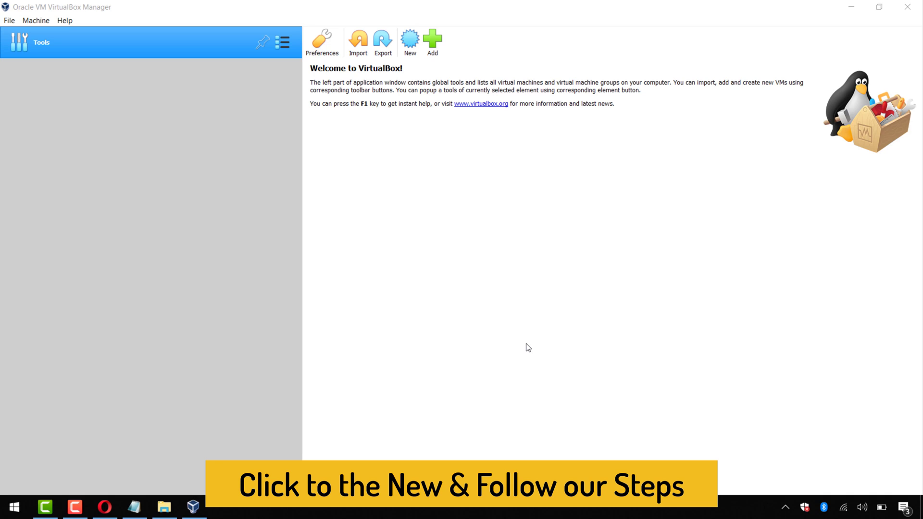
# Start a new VM named 'windows 11' as Other Windows (64-bit) with 4096 MB memory.
pyautogui.click(409, 40)
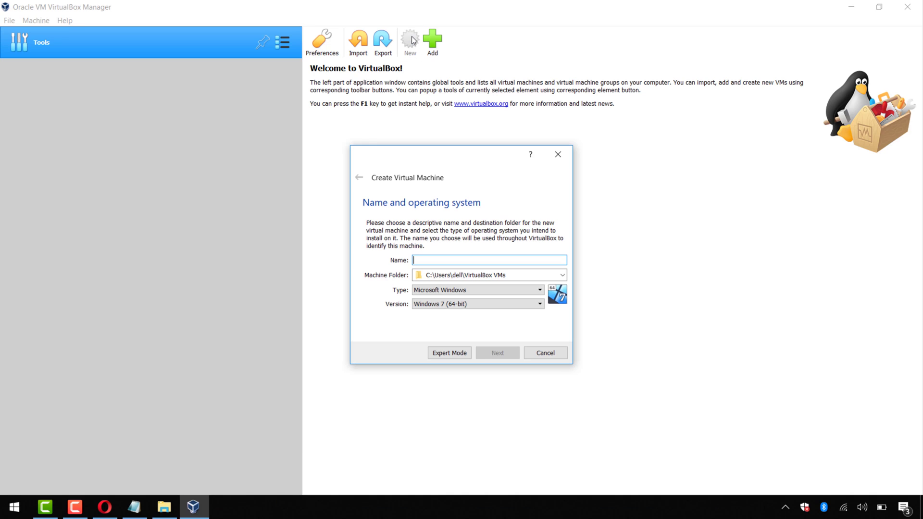
pyautogui.write('windows 11')
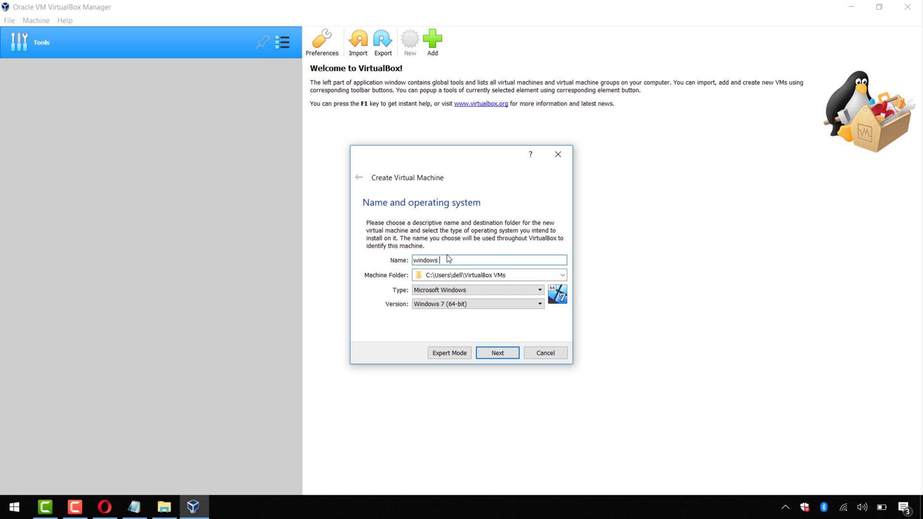
pyautogui.click(478, 303)
pyautogui.scroll(-5, 473, 356)
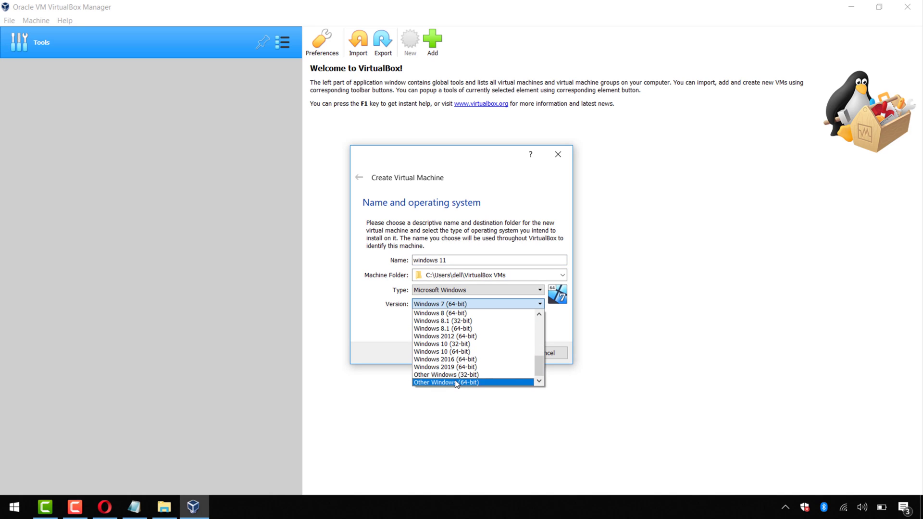
pyautogui.click(459, 381)
pyautogui.click(497, 353)
pyautogui.moveTo(377, 259); pyautogui.dragTo(405, 258)
# Give it a new fixed-size VHD hard disk, windows 11.vhd, and create the VM.
pyautogui.click(496, 352)
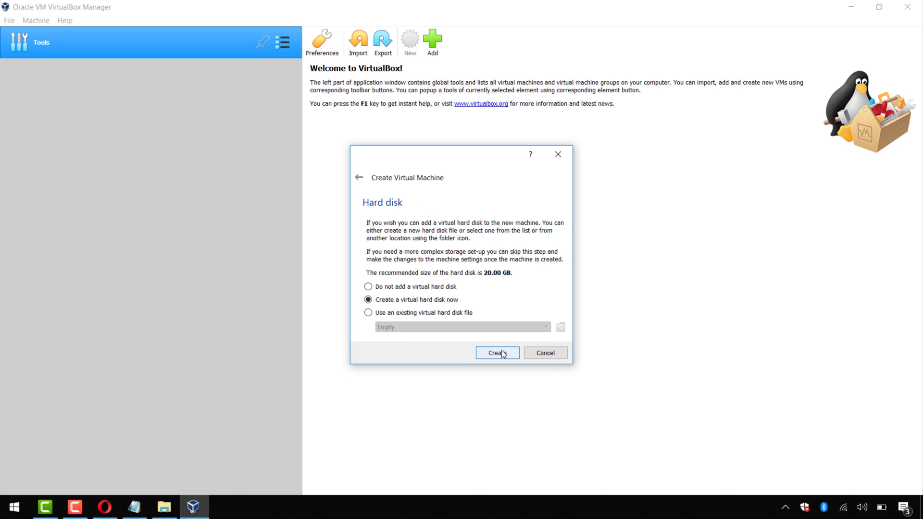
pyautogui.click(496, 353)
pyautogui.click(416, 249)
pyautogui.click(500, 370)
pyautogui.click(385, 297)
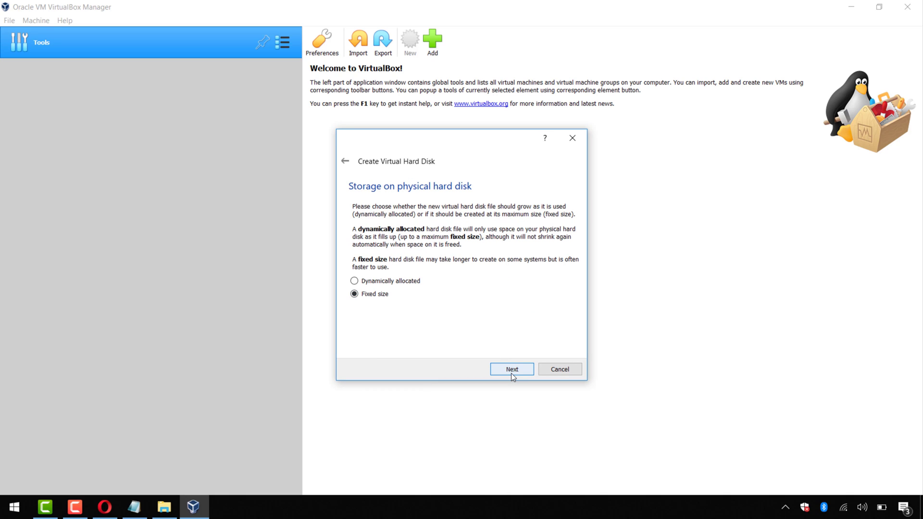
pyautogui.click(511, 370)
pyautogui.doubleClick(562, 267)
pyautogui.write('25')
pyautogui.click(513, 369)
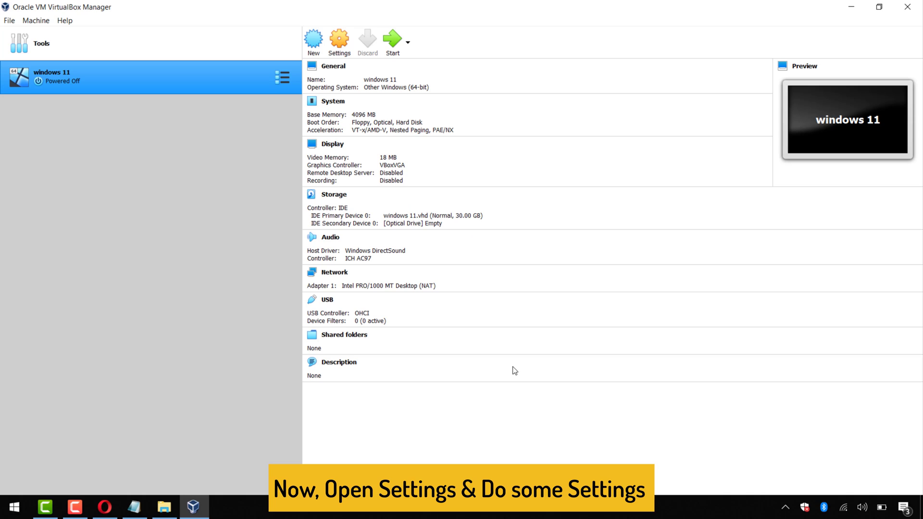
# Load Windows 11 Pro.iso into the windows 11 VM's empty optical drive.
pyautogui.click(348, 47)
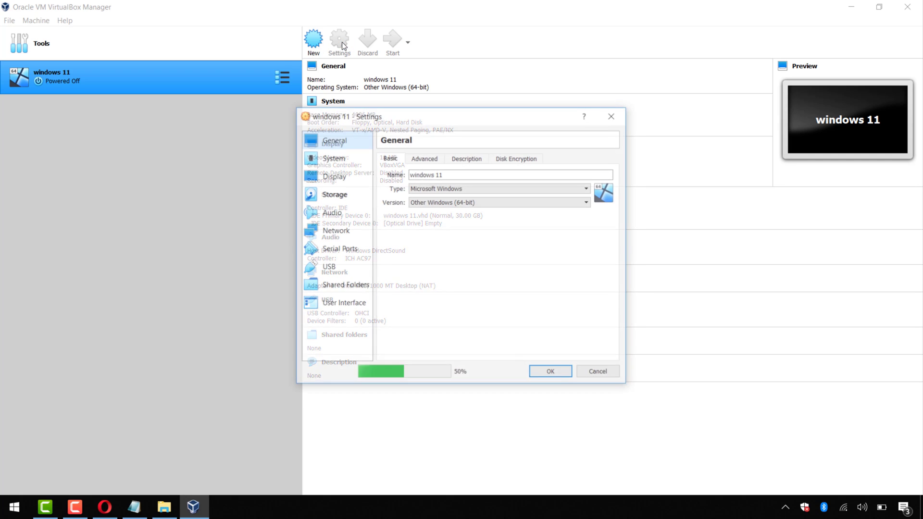
pyautogui.click(337, 193)
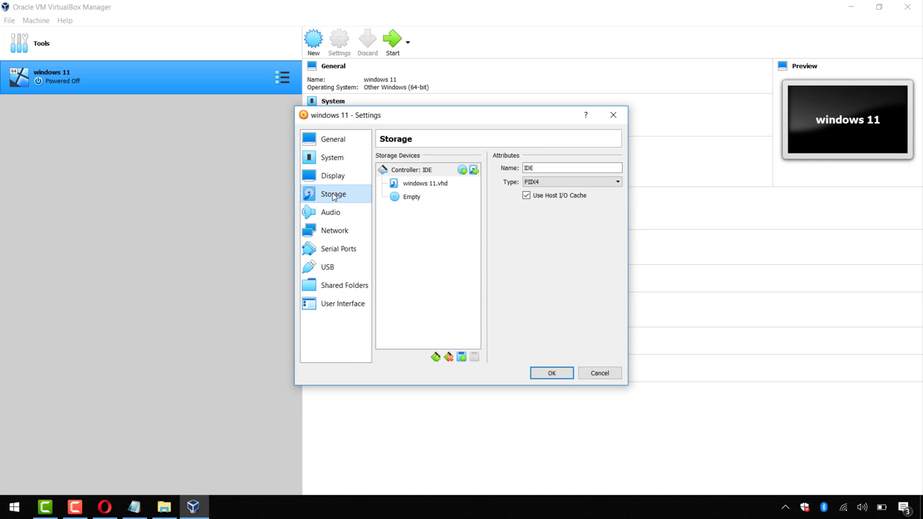
pyautogui.click(411, 198)
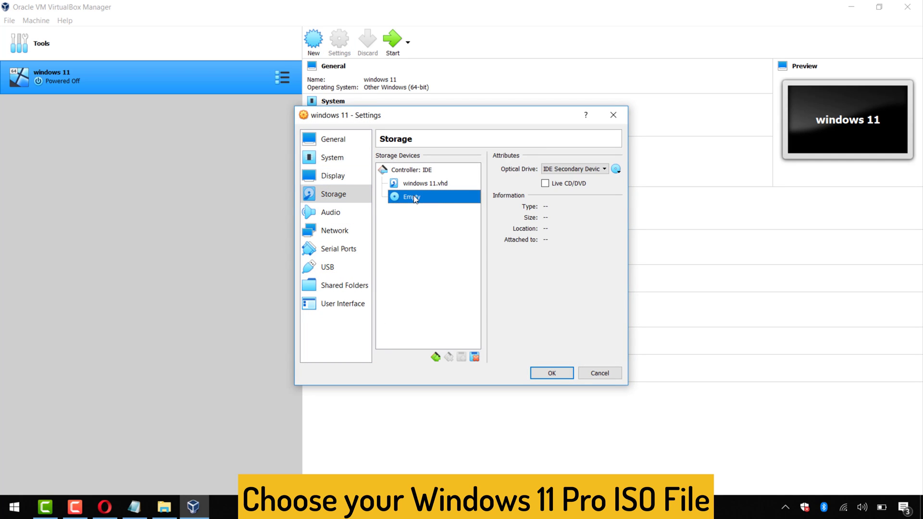
pyautogui.click(616, 169)
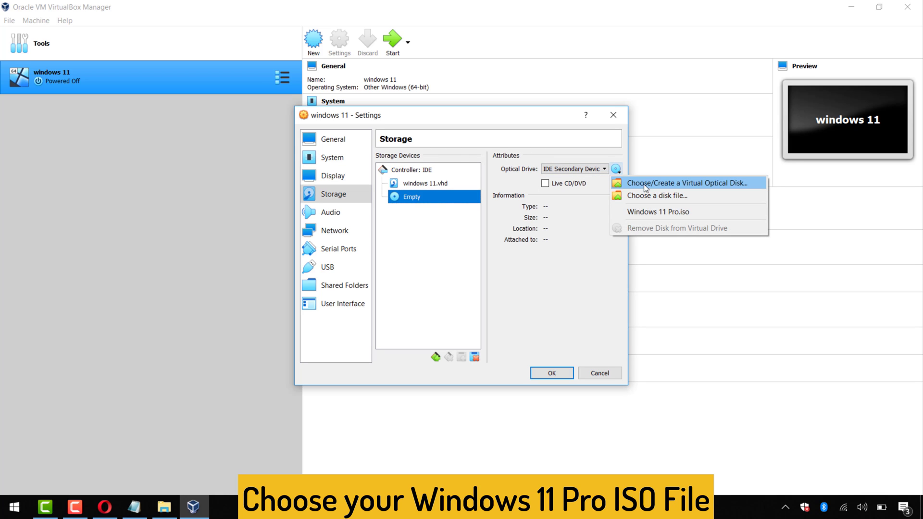
pyautogui.click(647, 194)
pyautogui.click(462, 273)
pyautogui.click(661, 395)
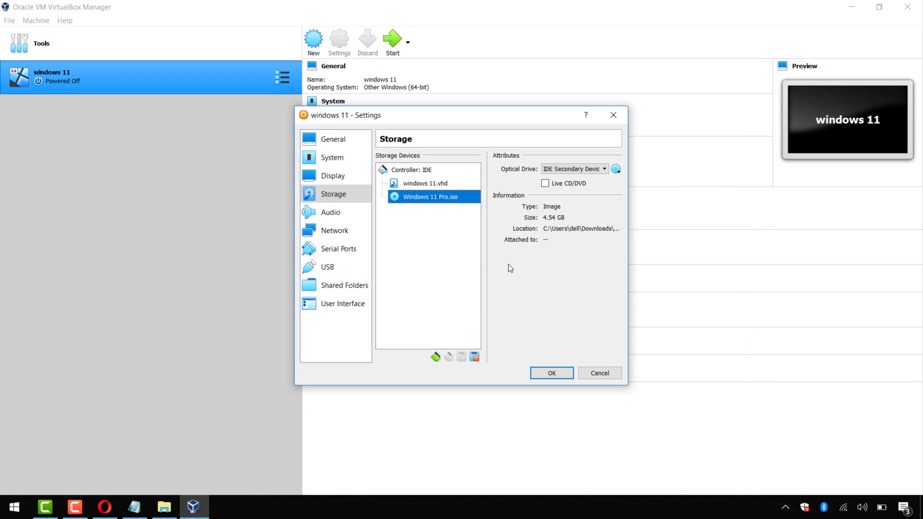
# Set the VM's shared clipboard to Bidirectional under General > Advanced.
pyautogui.click(332, 138)
pyautogui.click(424, 158)
pyautogui.click(460, 190)
pyautogui.click(457, 222)
pyautogui.click(467, 157)
# Set the paravirtualization interface to Hyper-V under System > Acceleration.
pyautogui.click(331, 157)
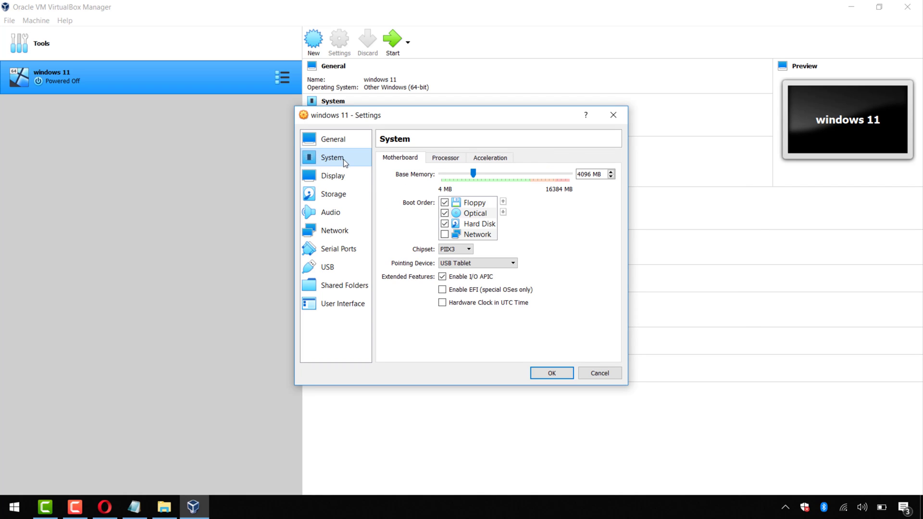
pyautogui.click(446, 159)
pyautogui.click(490, 158)
pyautogui.click(478, 174)
pyautogui.click(476, 214)
# Review display, storage and audio settings, keeping ICH AC97, then save the VM settings.
pyautogui.click(346, 176)
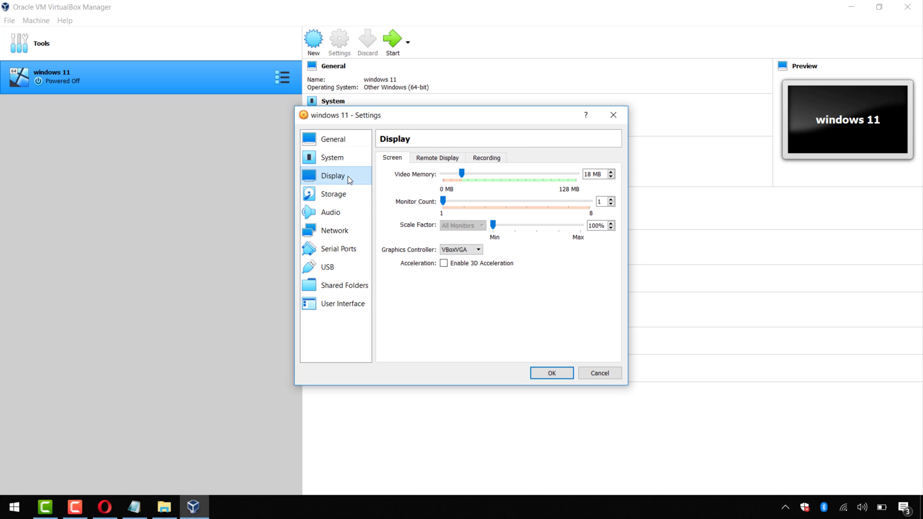
pyautogui.click(351, 195)
pyautogui.click(350, 209)
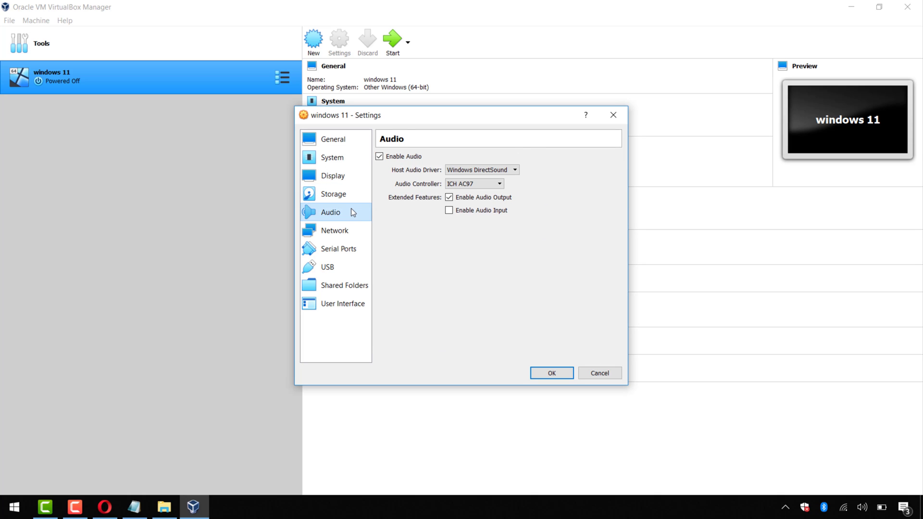
pyautogui.click(464, 183)
pyautogui.click(467, 182)
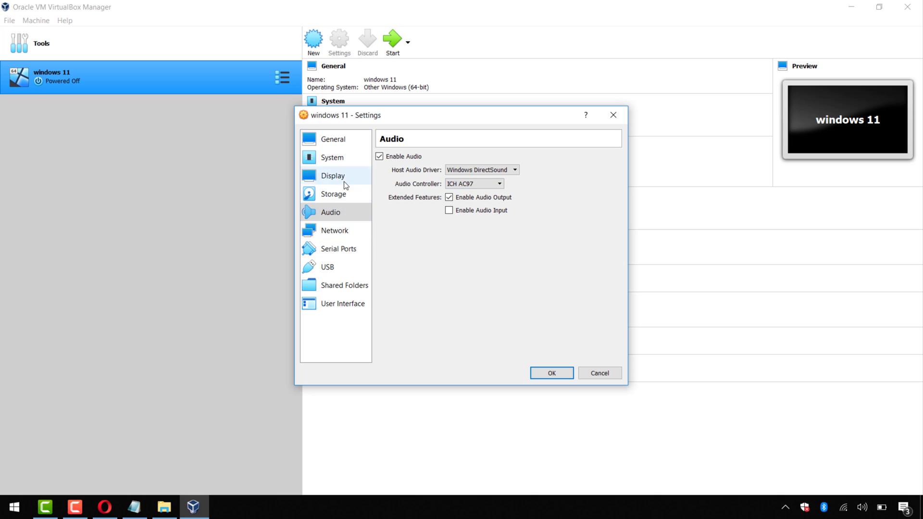
pyautogui.click(345, 179)
pyautogui.click(345, 190)
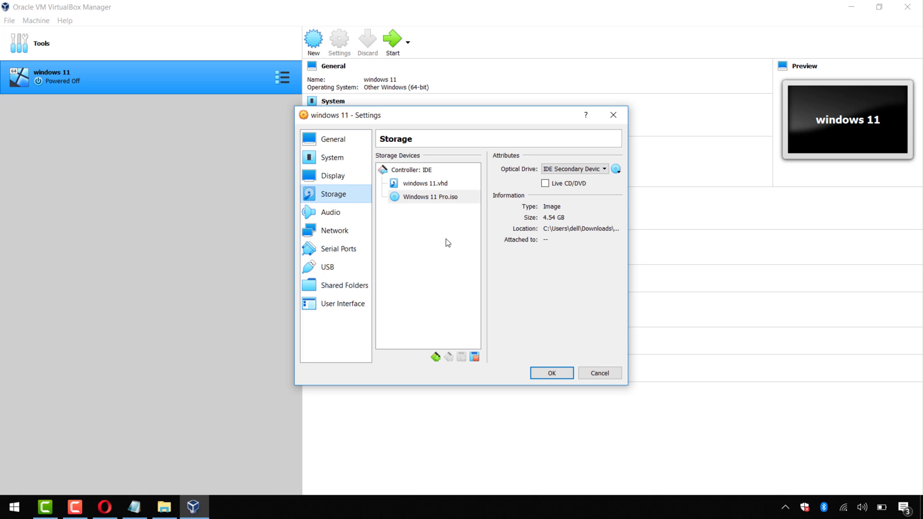
pyautogui.click(561, 371)
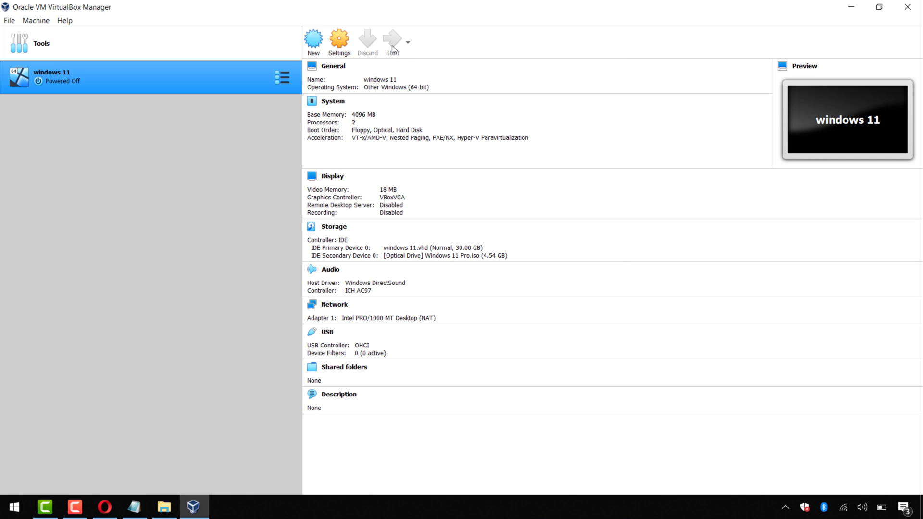
# Boot the windows 11 VM from the start-up disk and enlarge its window.
pyautogui.click(392, 45)
pyautogui.click(491, 326)
pyautogui.moveTo(543, 101); pyautogui.dragTo(496, 56)
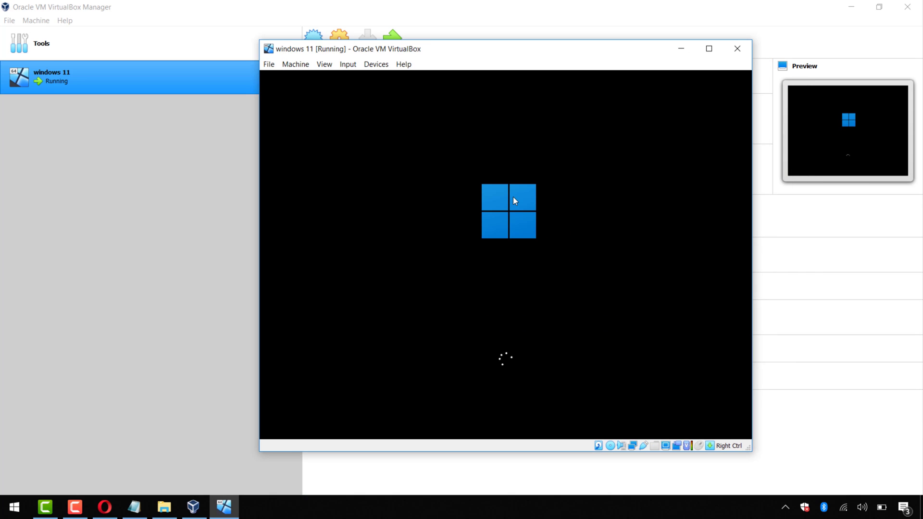
pyautogui.press('XF86RFKill')
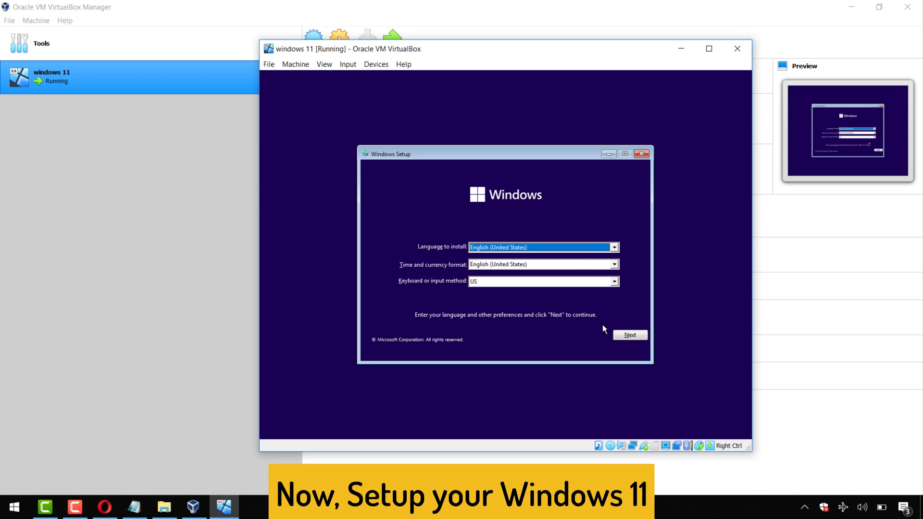
# In Windows Setup, keep the default language and keyboard, begin installing, and skip the product key.
pyautogui.click(620, 334)
pyautogui.click(526, 257)
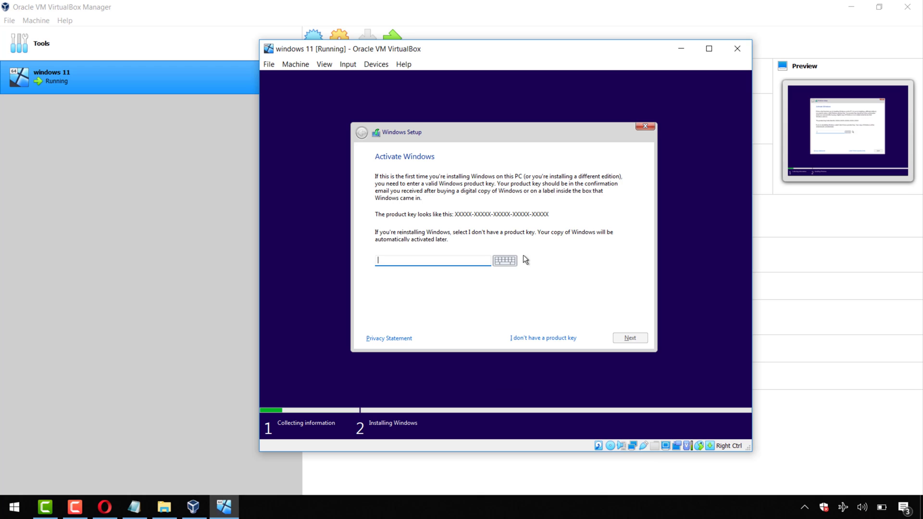
pyautogui.click(547, 332)
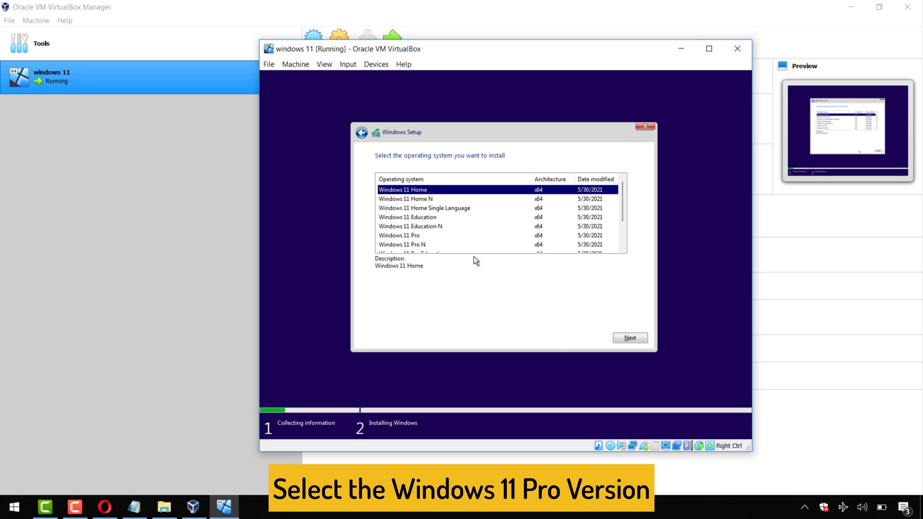
# Select the Windows 11 Pro edition and accept the Microsoft license terms.
pyautogui.click(414, 237)
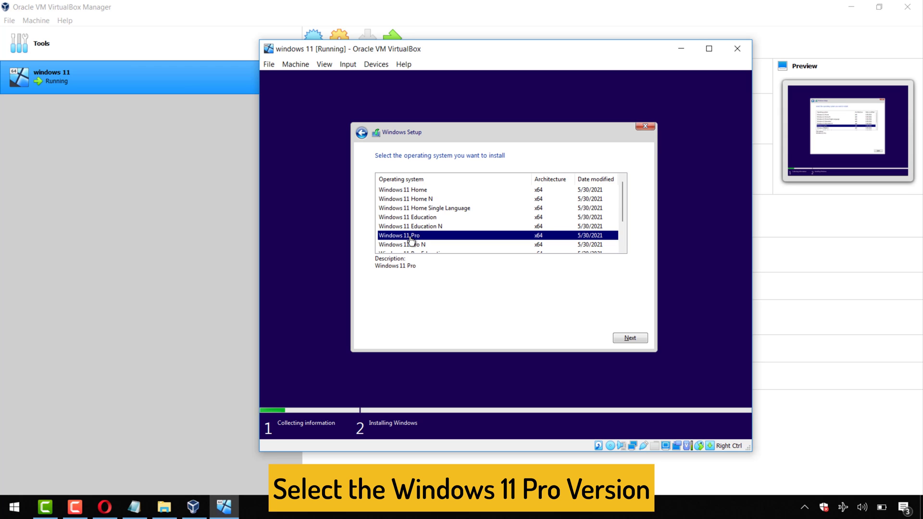
pyautogui.click(637, 339)
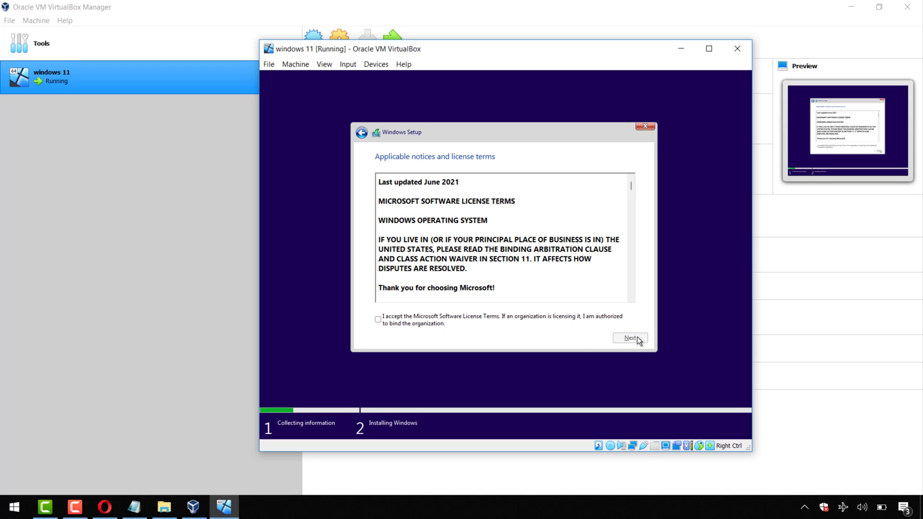
pyautogui.click(491, 318)
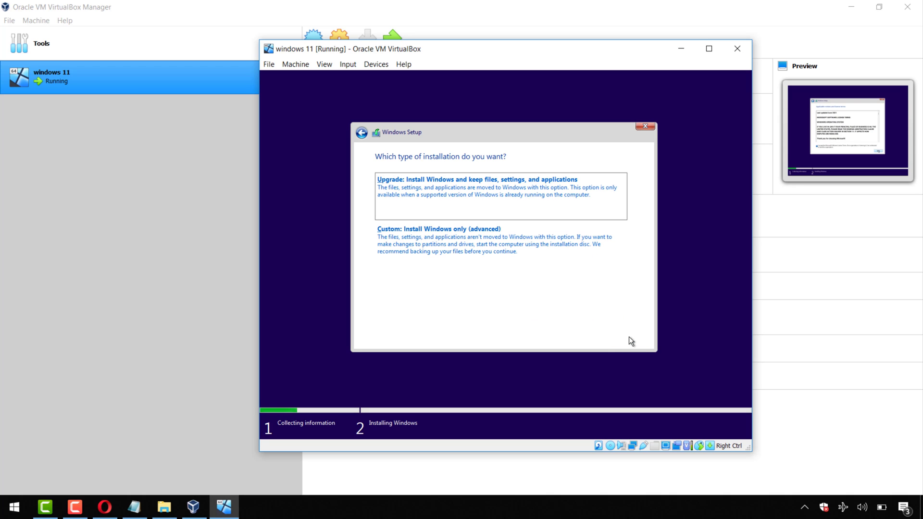
# Choose Custom install, create a new partition on the 30 GB drive, and install to Partition 2.
pyautogui.click(539, 254)
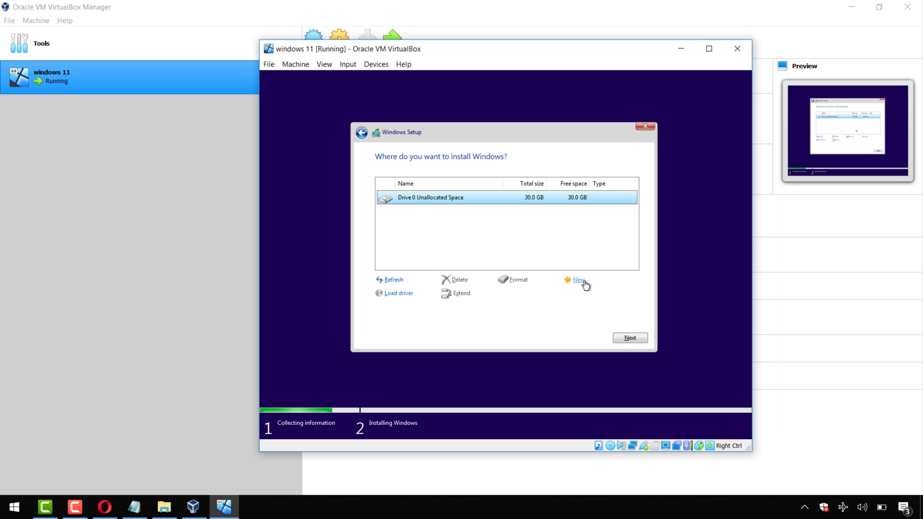
pyautogui.click(576, 282)
pyautogui.click(593, 294)
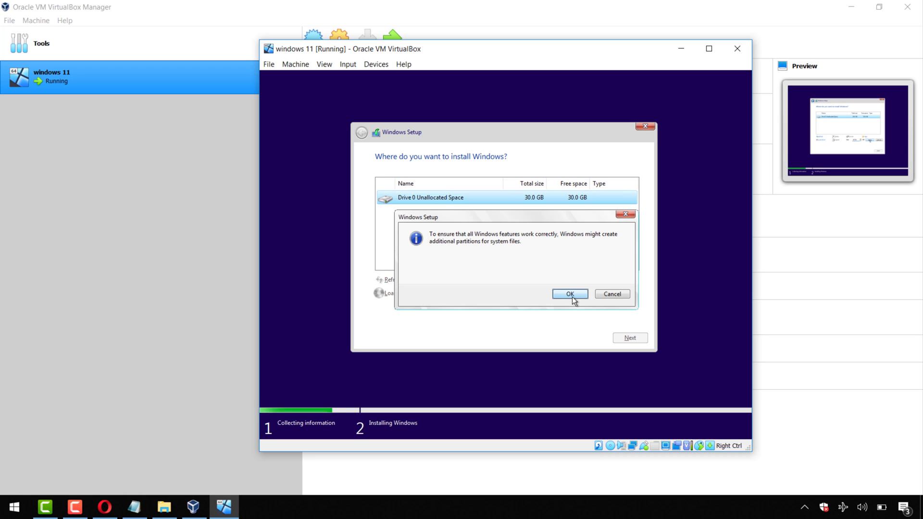
pyautogui.click(570, 294)
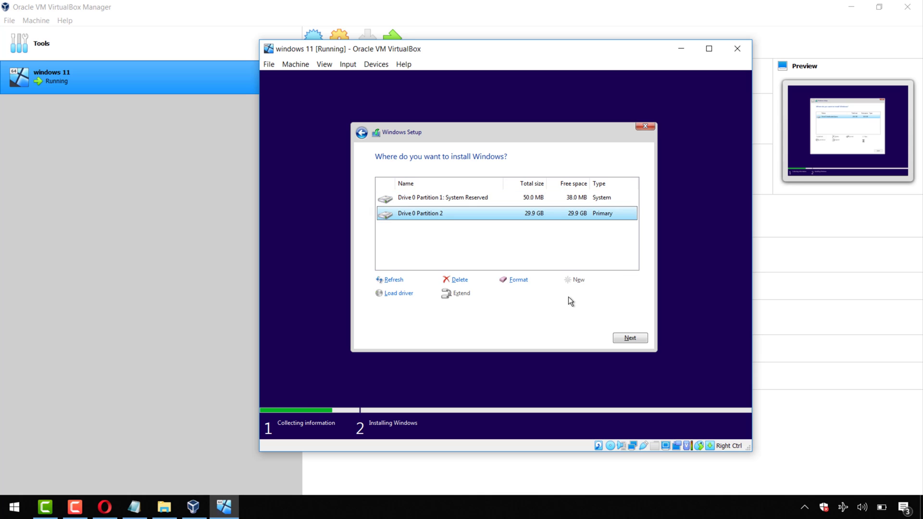
pyautogui.click(628, 338)
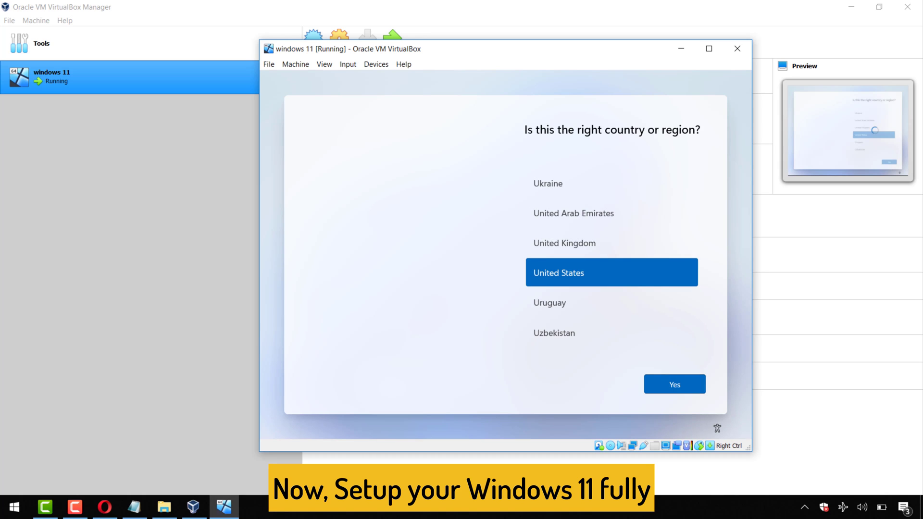
# Confirm United States and the US keyboard, skip a second layout, and continue offline with limited setup.
pyautogui.click(684, 382)
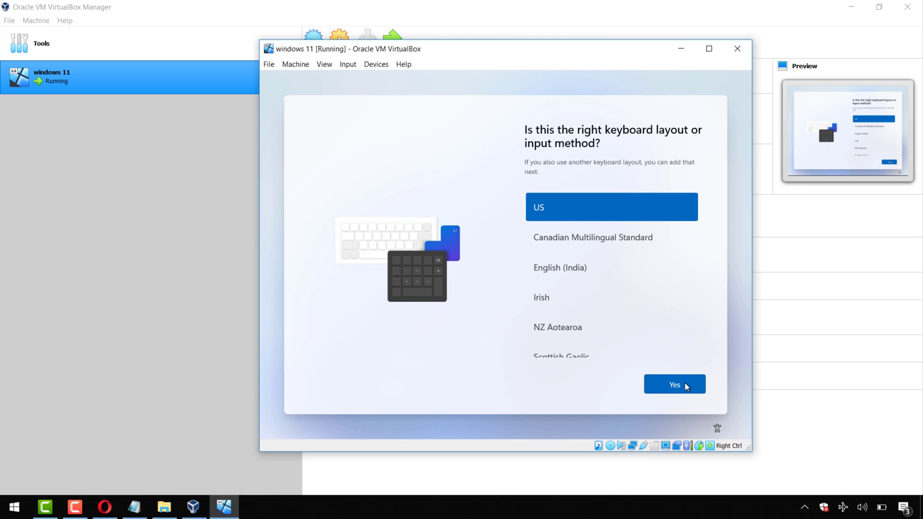
pyautogui.click(684, 382)
pyautogui.click(684, 383)
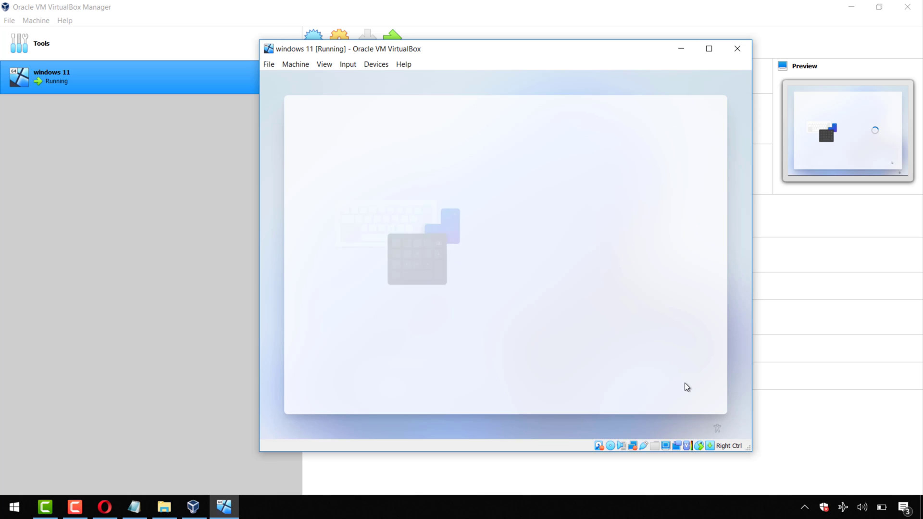
pyautogui.click(617, 386)
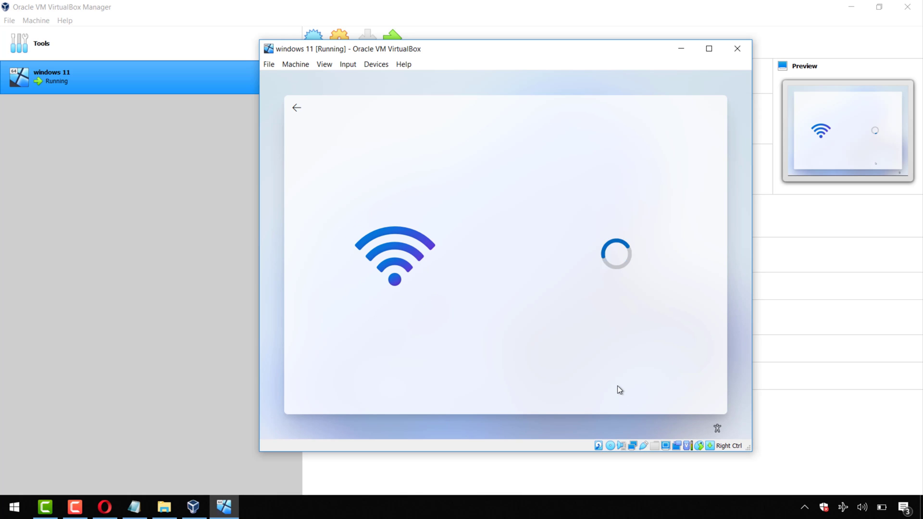
pyautogui.click(618, 380)
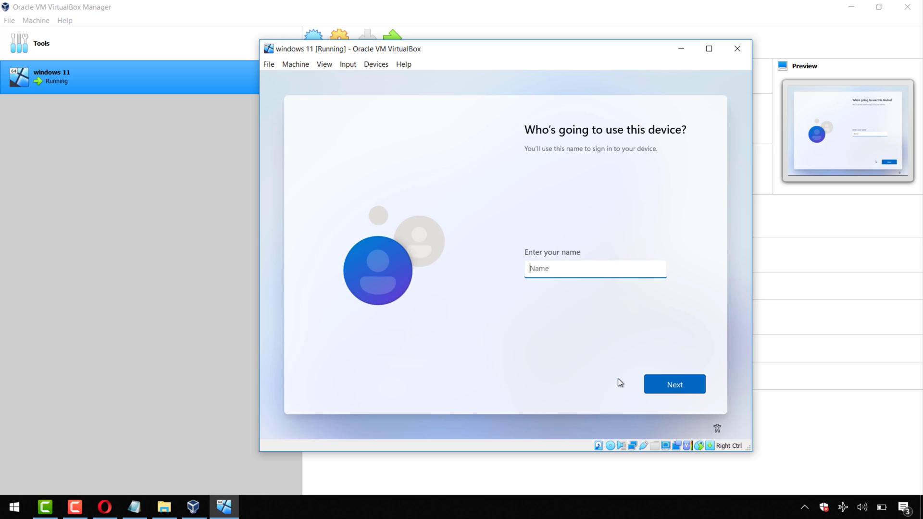
# Enter the account user name, leave the password empty, and continue to the privacy settings.
pyautogui.write('tech')
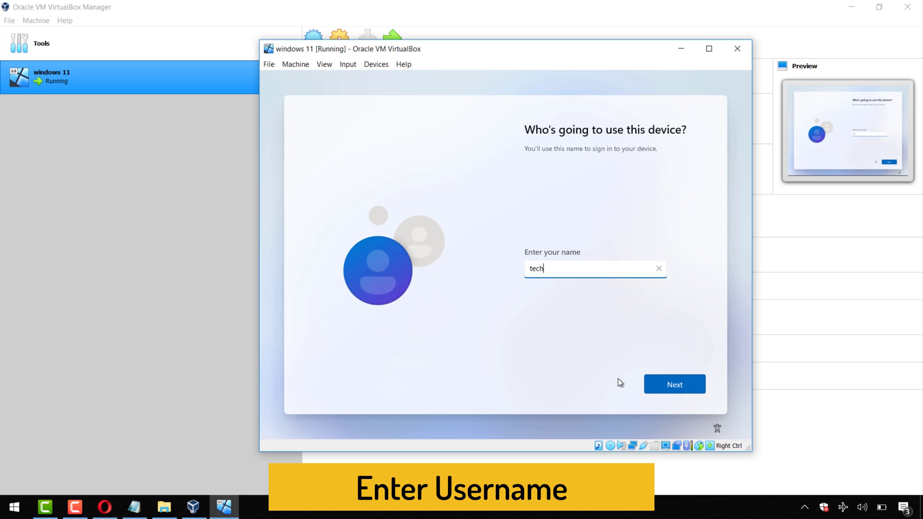
pyautogui.write('inpost')
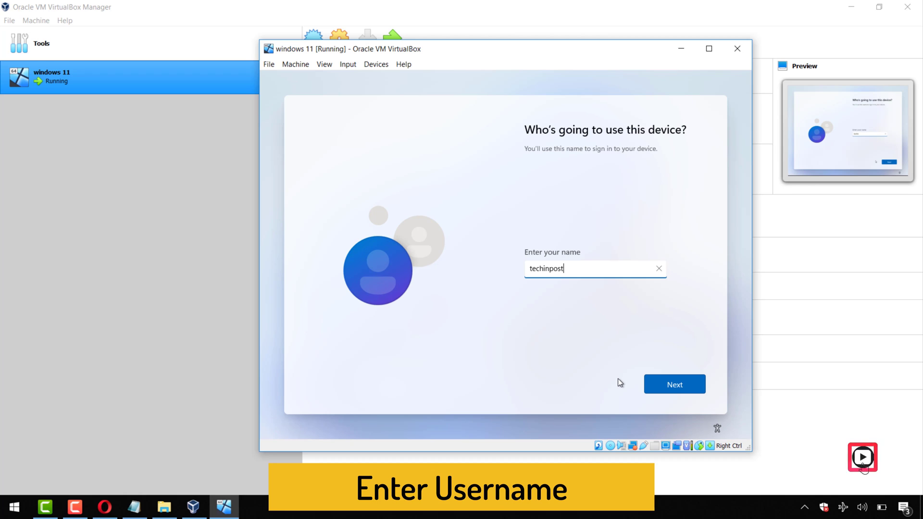
pyautogui.click(693, 388)
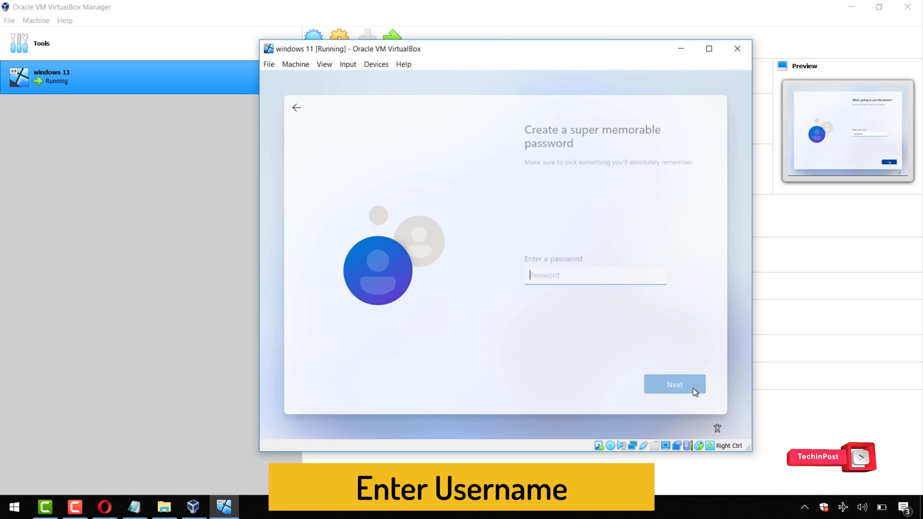
pyautogui.click(693, 388)
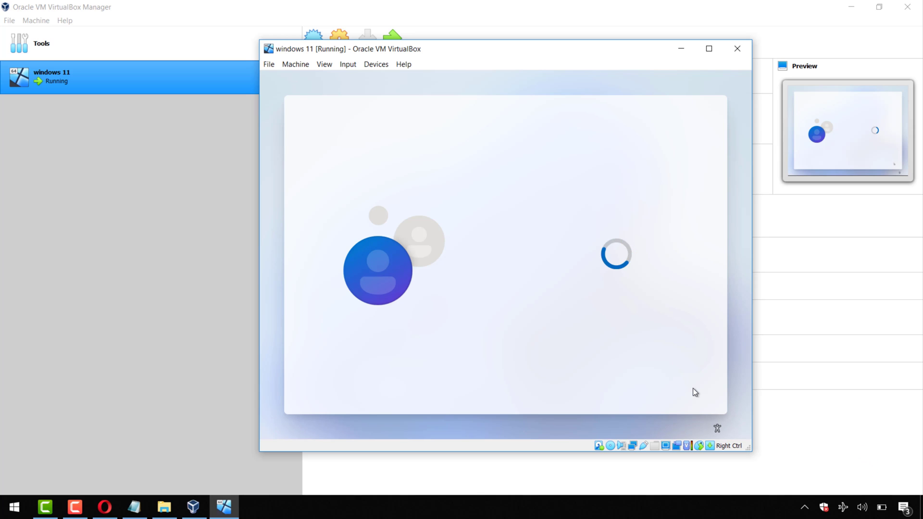
pyautogui.click(693, 388)
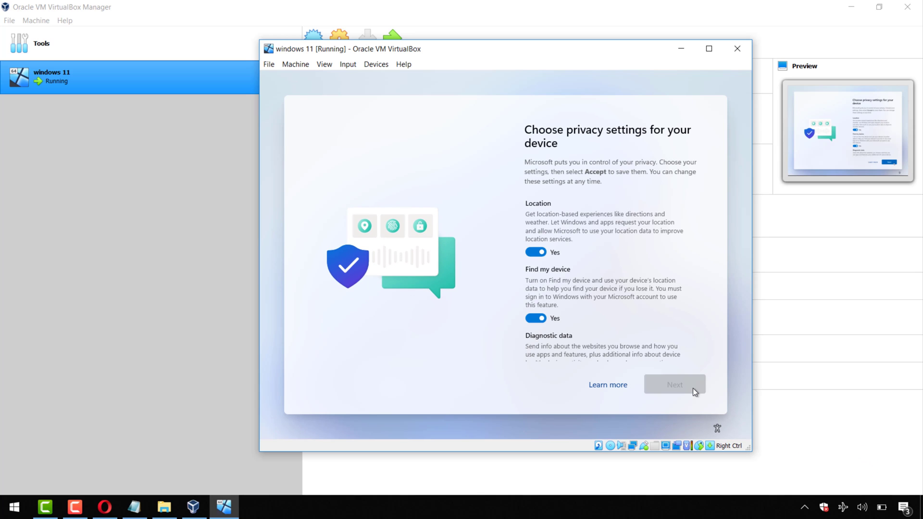
# Accept the default privacy settings, let setup finish, and bring up the Start menu on the new desktop.
pyautogui.click(693, 388)
pyautogui.click(693, 388)
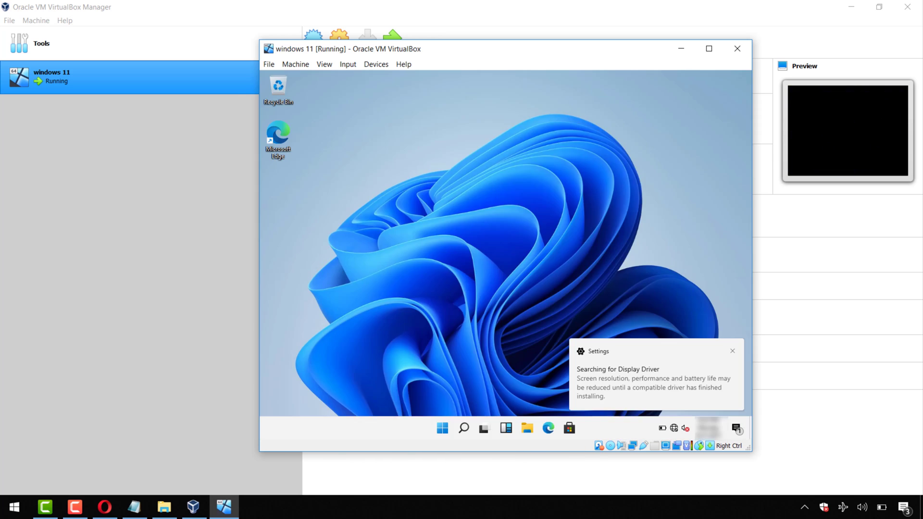
pyautogui.press('super')
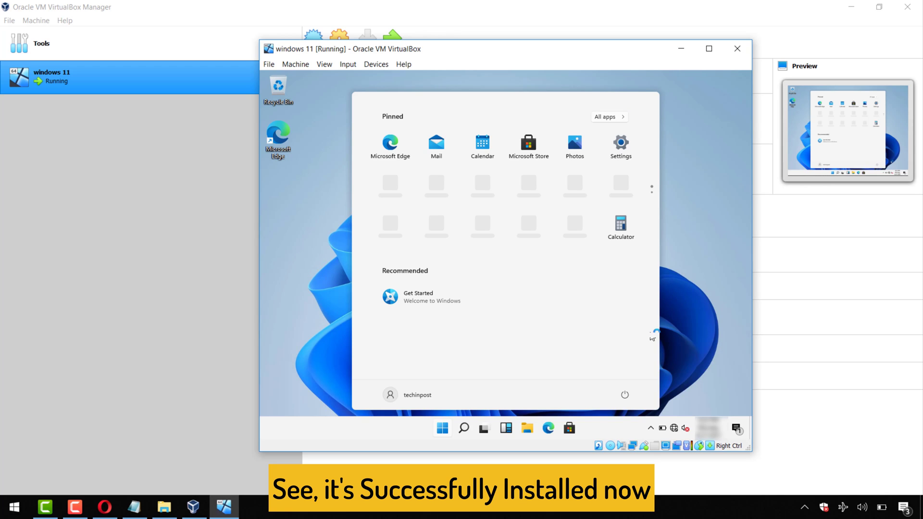
# Dismiss the Start menu and refresh the guest desktop.
pyautogui.click(333, 273)
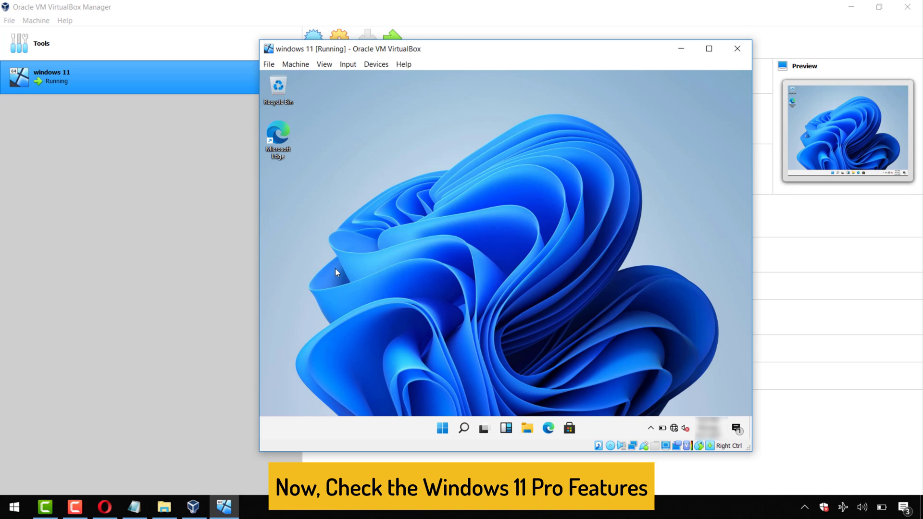
pyautogui.rightClick(353, 252)
pyautogui.click(370, 279)
# Turn on the Computer, User's Files and Control Panel desktop icons in Desktop icon settings.
pyautogui.rightClick(425, 289)
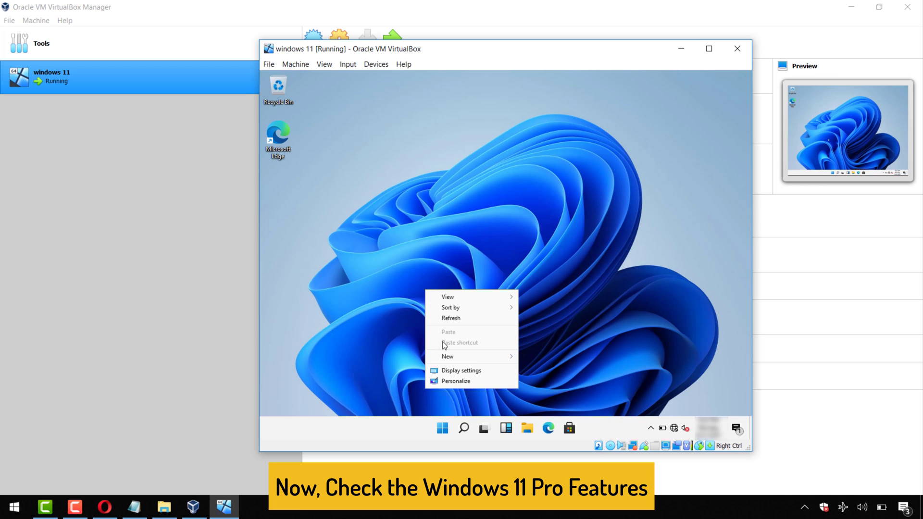
pyautogui.click(451, 381)
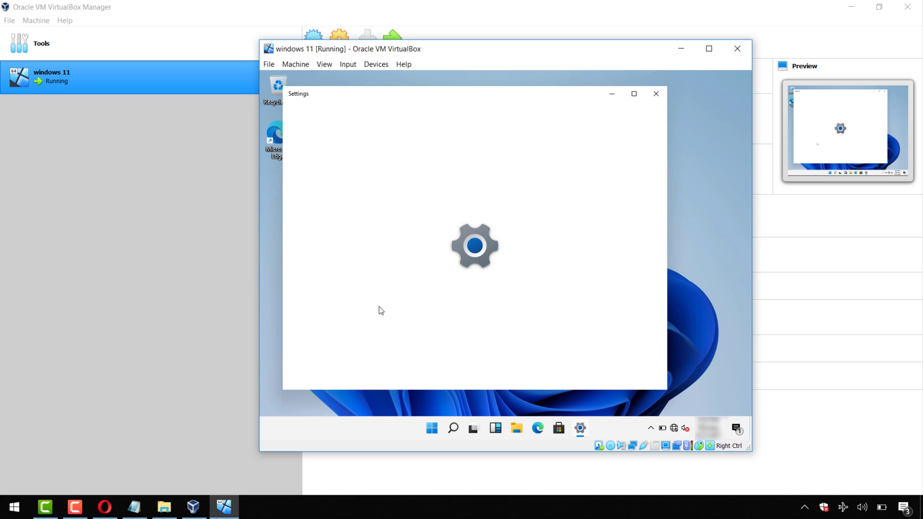
pyautogui.click(353, 267)
pyautogui.scroll(-5, 480, 278)
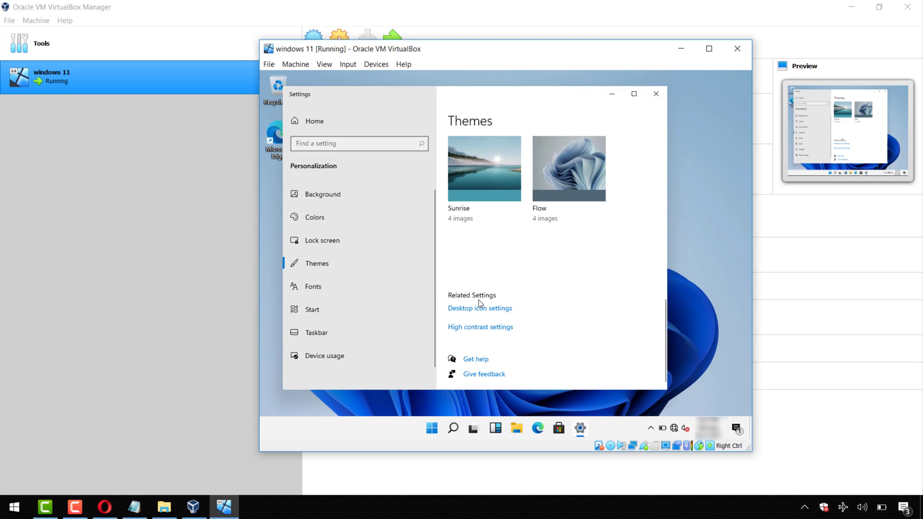
pyautogui.click(480, 308)
pyautogui.click(331, 166)
pyautogui.click(330, 176)
pyautogui.click(408, 176)
pyautogui.click(420, 329)
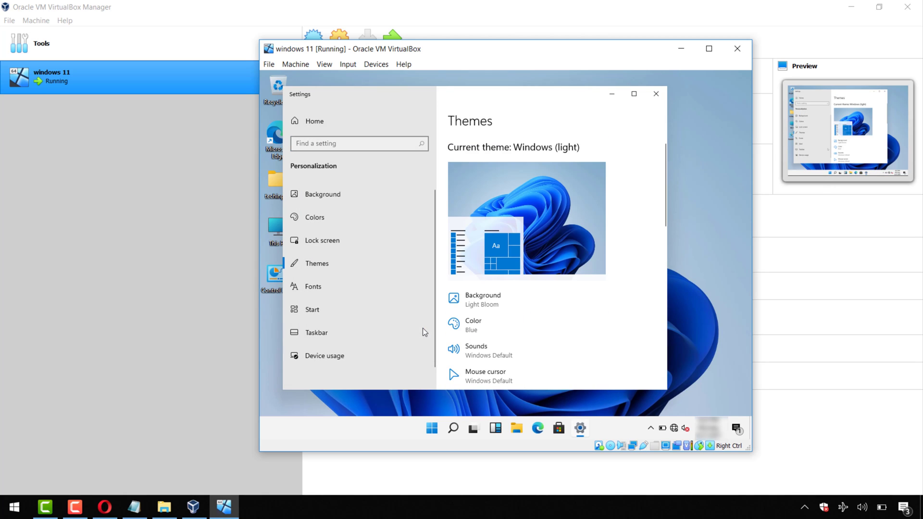
pyautogui.click(655, 93)
# Check the display resolution in Display settings, leaving it at 1024×768.
pyautogui.rightClick(532, 188)
pyautogui.click(542, 272)
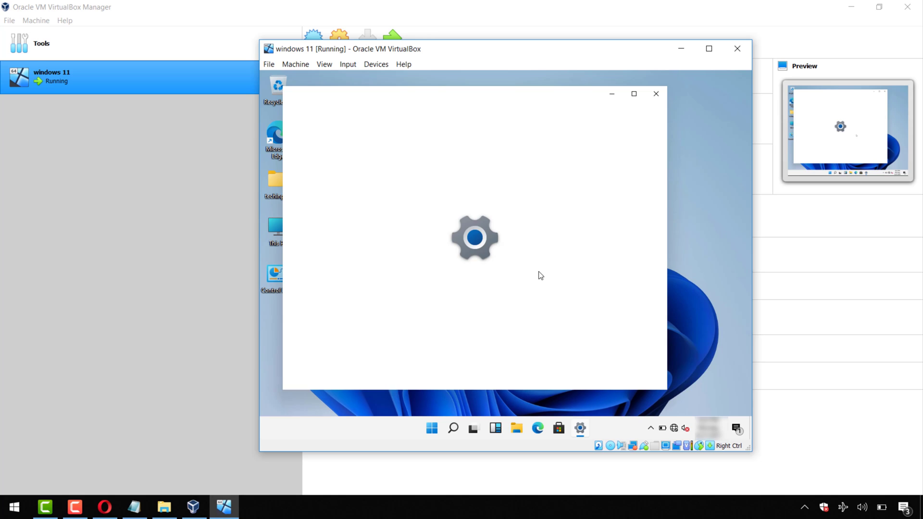
pyautogui.scroll(-3, 513, 291)
pyautogui.click(476, 211)
pyautogui.click(655, 94)
pyautogui.click(655, 94)
# Switch the VM to full-screen with Right Ctrl+F, then back to windowed mode.
pyautogui.press('Control_R+f')
pyautogui.click(481, 300)
pyautogui.press('Control_R+f')
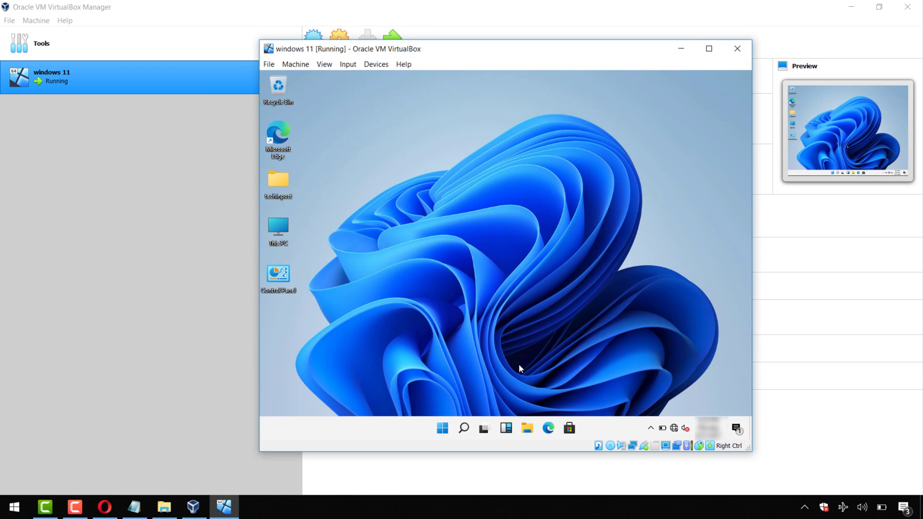
# Open and close Microsoft Store, File Explorer and Paint in the guest.
pyautogui.click(569, 428)
pyautogui.click(681, 111)
pyautogui.click(442, 433)
pyautogui.press('Escape')
pyautogui.press('super+e')
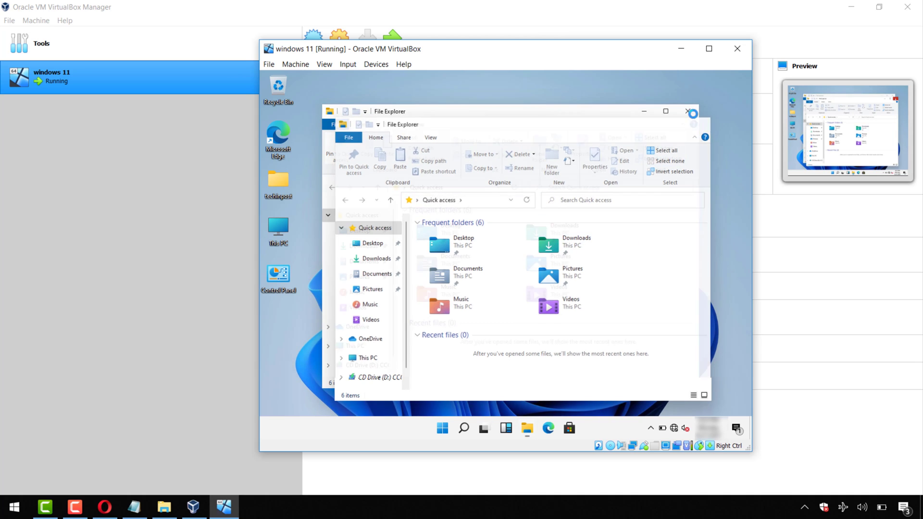
pyautogui.click(701, 121)
pyautogui.click(442, 428)
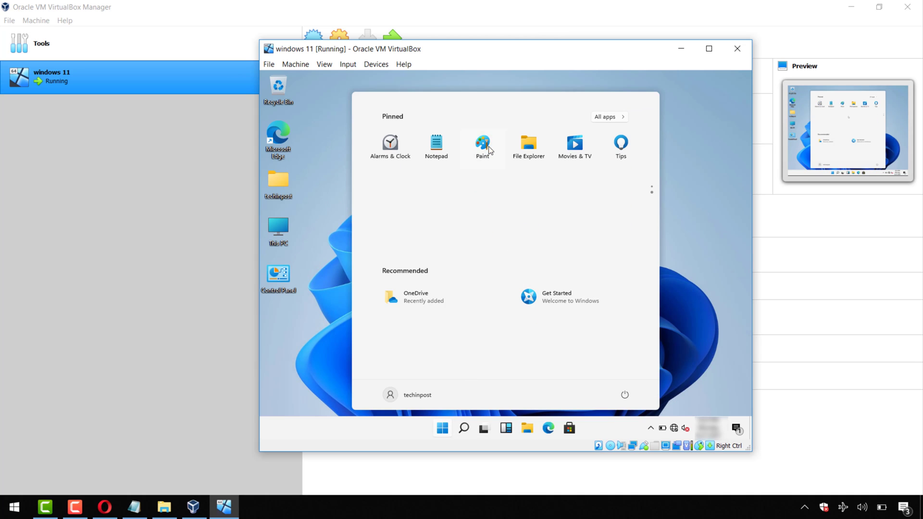
pyautogui.press('Escape')
pyautogui.hotkey('ctrl', 'alt', 'p')
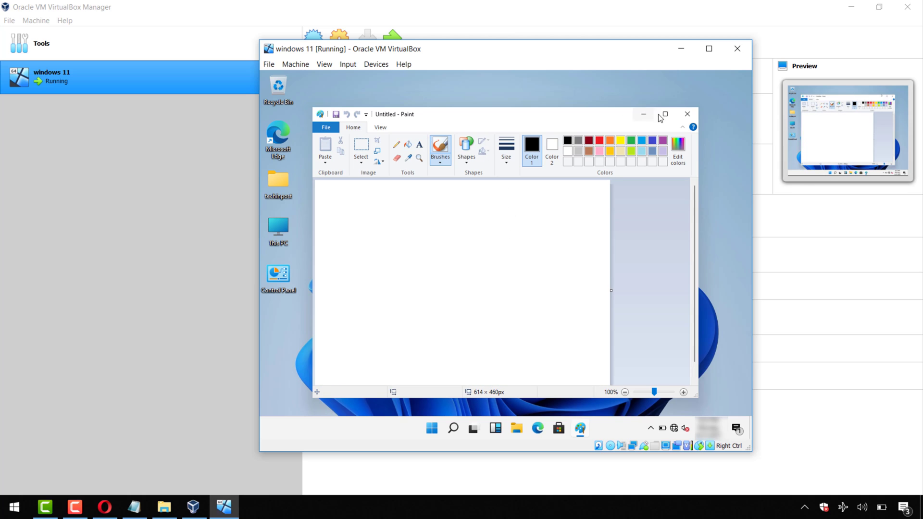
pyautogui.hotkey('alt', 'F4')
# Rearrange the desktop icons and open This PC's Properties to the About page.
pyautogui.rightClick(382, 196)
pyautogui.click(401, 225)
pyautogui.rightClick(284, 141)
pyautogui.click(336, 255)
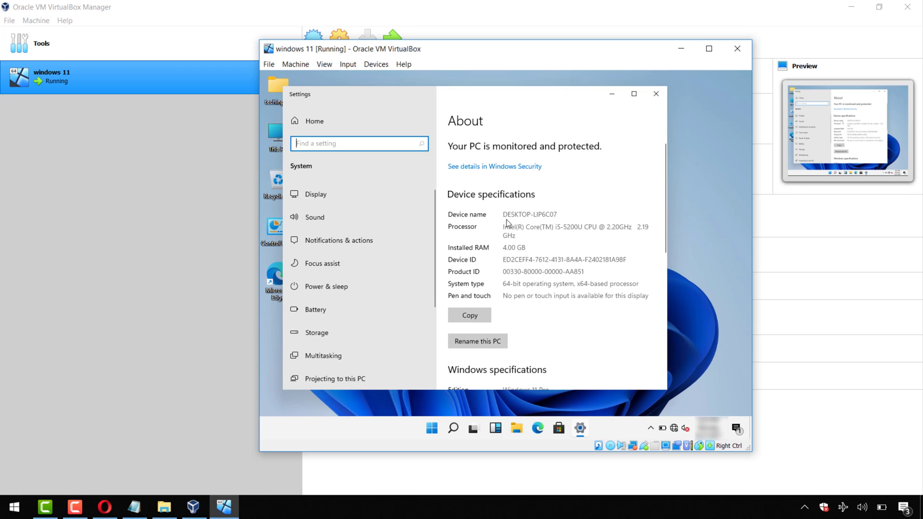
# Confirm the Edition under Windows specifications reads Windows 11 Pro, then close Settings.
pyautogui.scroll(-4, 515, 245)
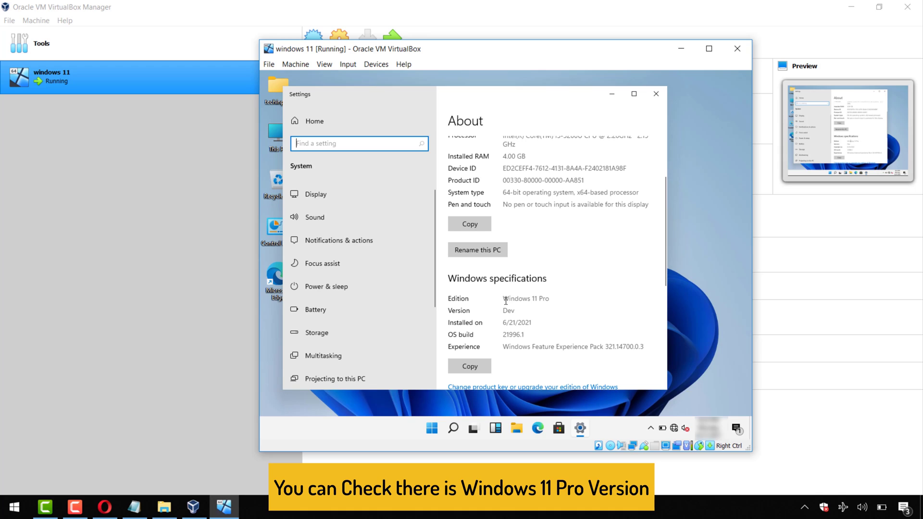
pyautogui.moveTo(551, 298); pyautogui.dragTo(497, 302)
pyautogui.click(563, 312)
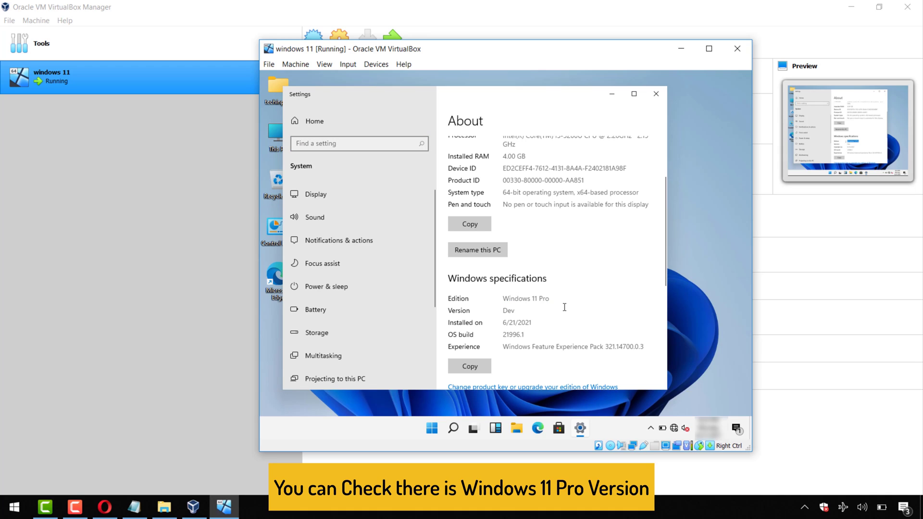
pyautogui.scroll(-4, 571, 307)
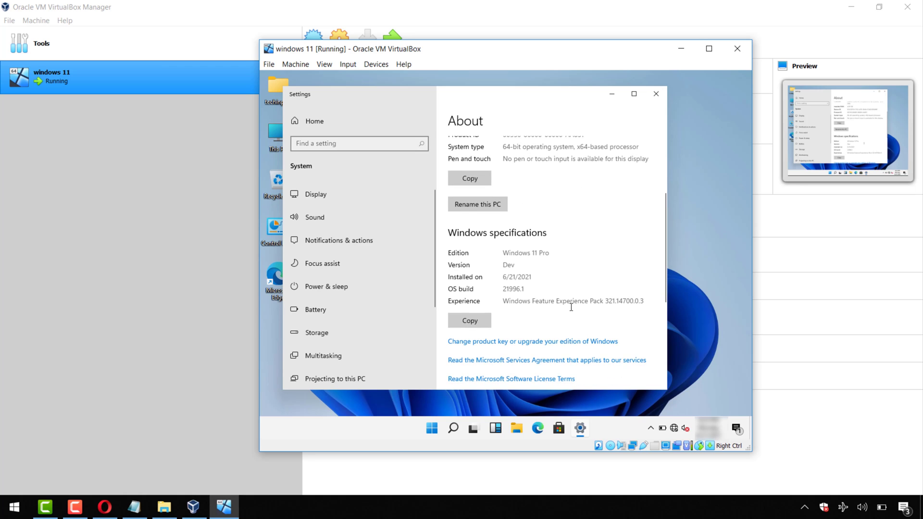
pyautogui.scroll(-2, 570, 307)
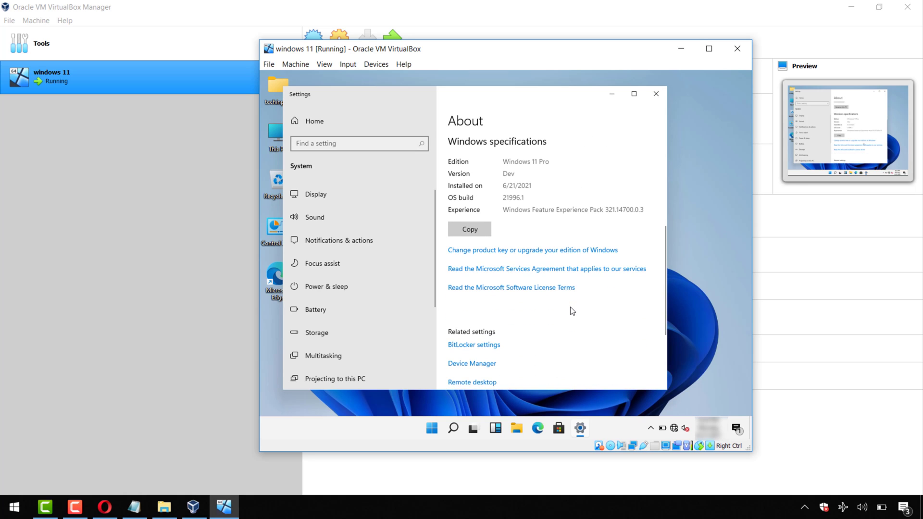
pyautogui.scroll(2, 570, 307)
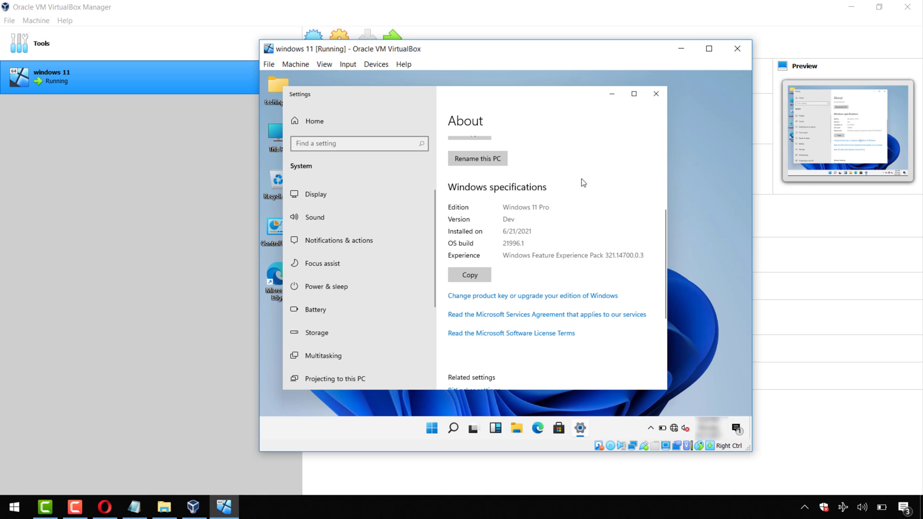
pyautogui.click(657, 95)
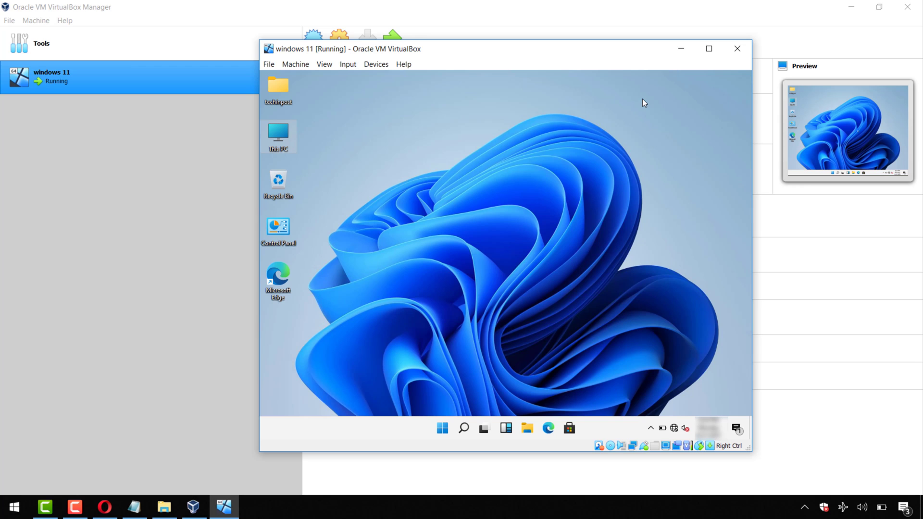
# Minimize the VM window and the VirtualBox Manager to the host desktop.
pyautogui.click(681, 49)
pyautogui.click(851, 7)
pyautogui.click(403, 266)
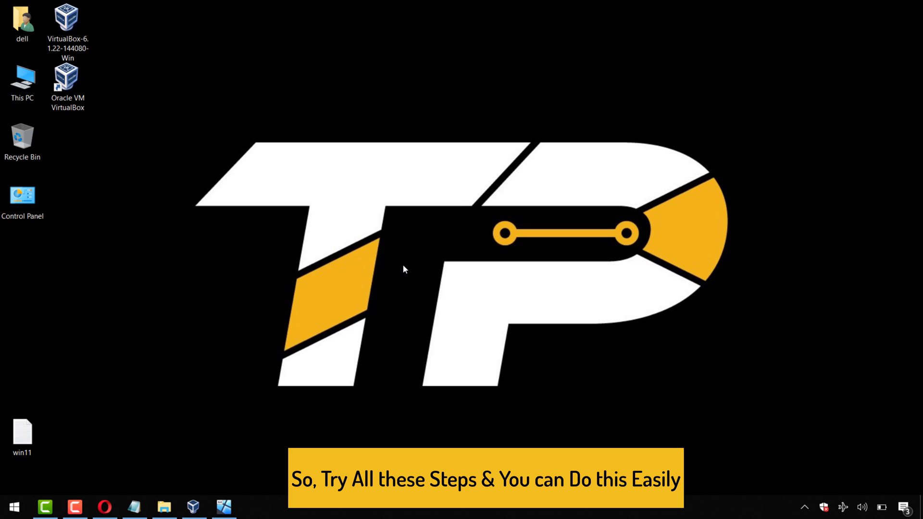